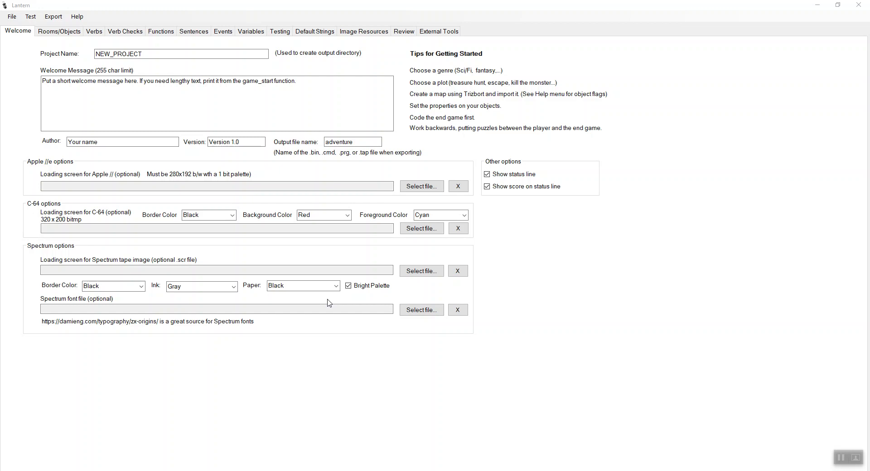
Name the project Caste_Quest.
{"action": "left_click_drag", "start_coordinate": [165, 54], "coordinate": [68, 55]}
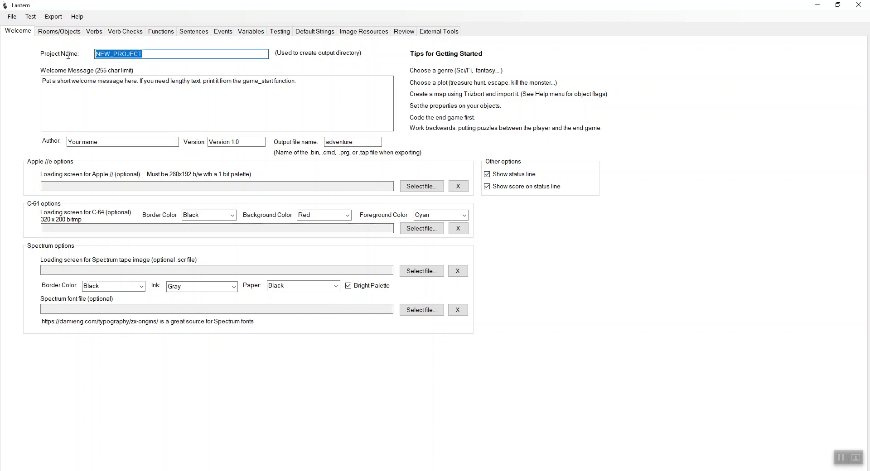
{"action": "type", "text": "Caste"}
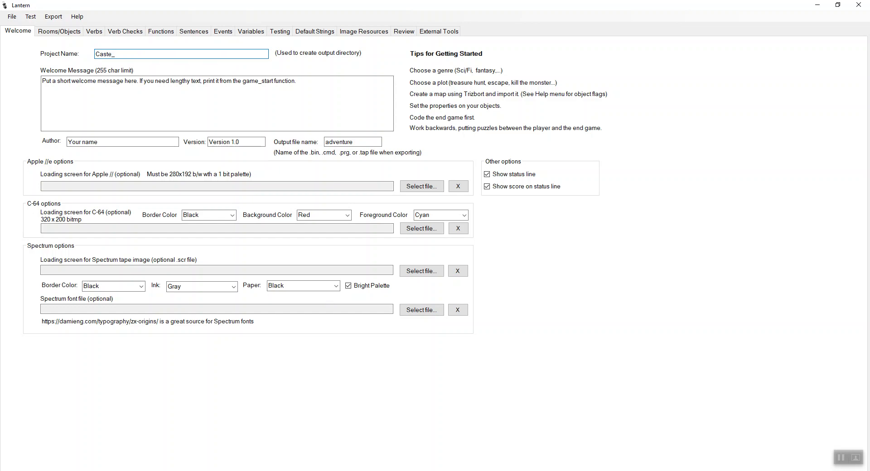
{"action": "type", "text": "_Qye"}
{"action": "key", "text": "BackSpace"}
{"action": "key", "text": "BackSpace"}
{"action": "type", "text": "uest"}
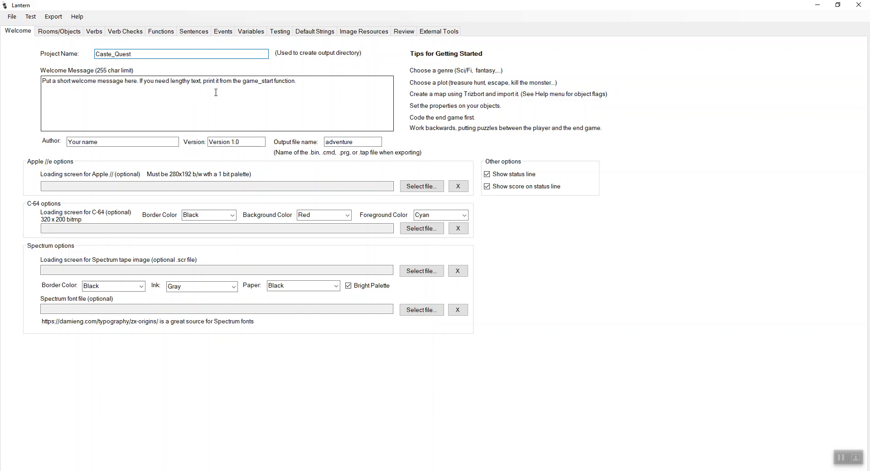
Set the output file name to quest and enter the author's full name.
{"action": "double_click", "coordinate": [344, 141]}
{"action": "type", "text": "quest"}
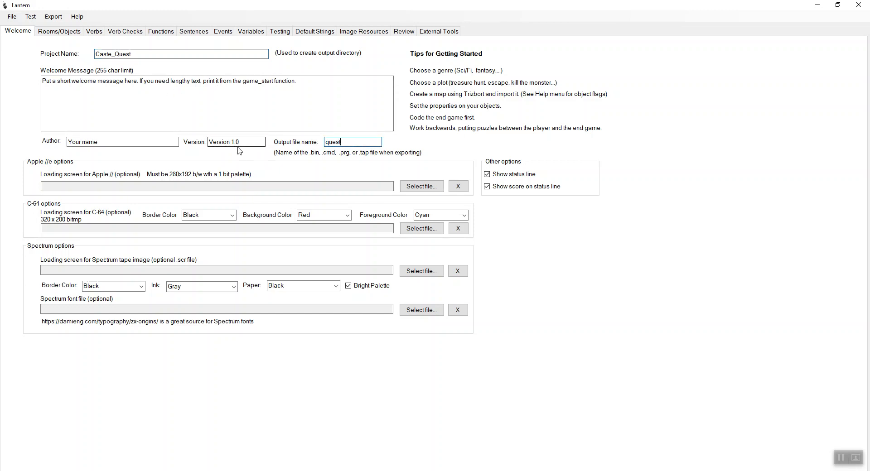
{"action": "left_click_drag", "start_coordinate": [122, 141], "coordinate": [39, 141]}
{"action": "type", "text": "Evn"}
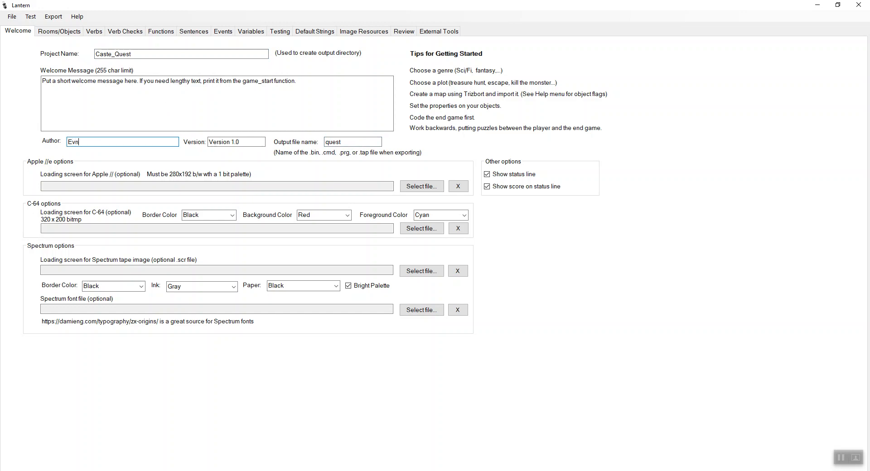
{"action": "type", "text": "an Wright"}
Assign Title.bmp from the Pictures folder as the DOS title image in the image resources.
{"action": "left_click", "coordinate": [366, 36]}
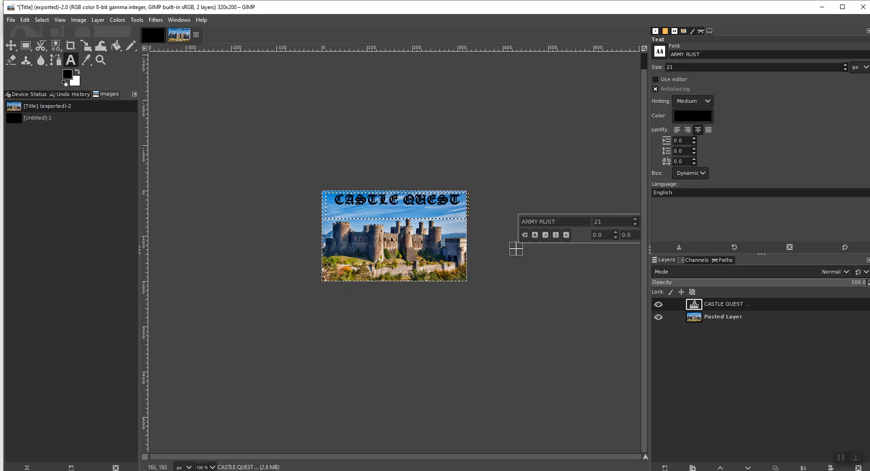
{"action": "left_click", "coordinate": [411, 470]}
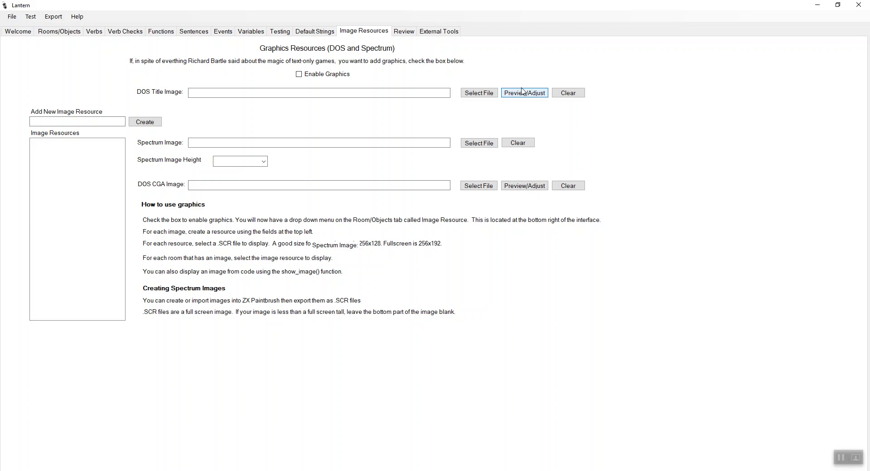
{"action": "left_click", "coordinate": [469, 96]}
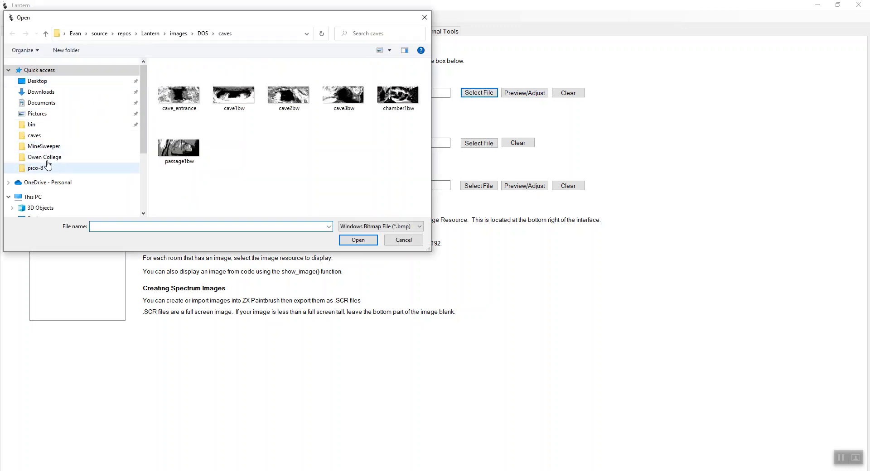
{"action": "left_click", "coordinate": [52, 114]}
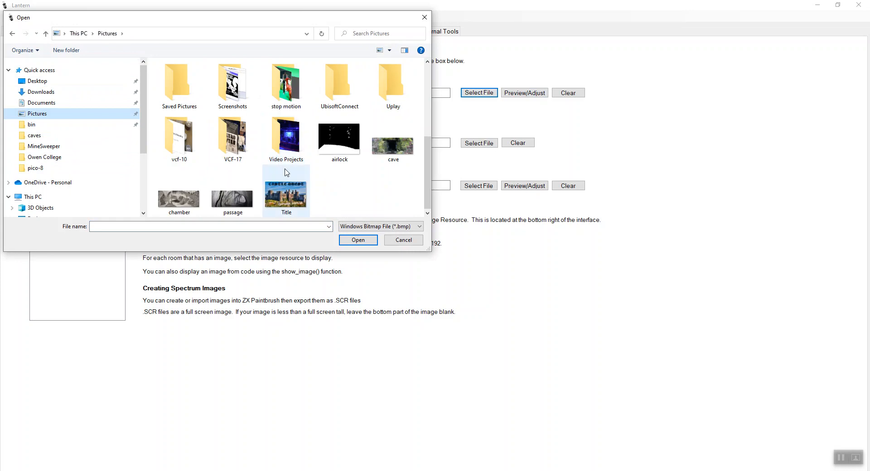
{"action": "left_click", "coordinate": [293, 201]}
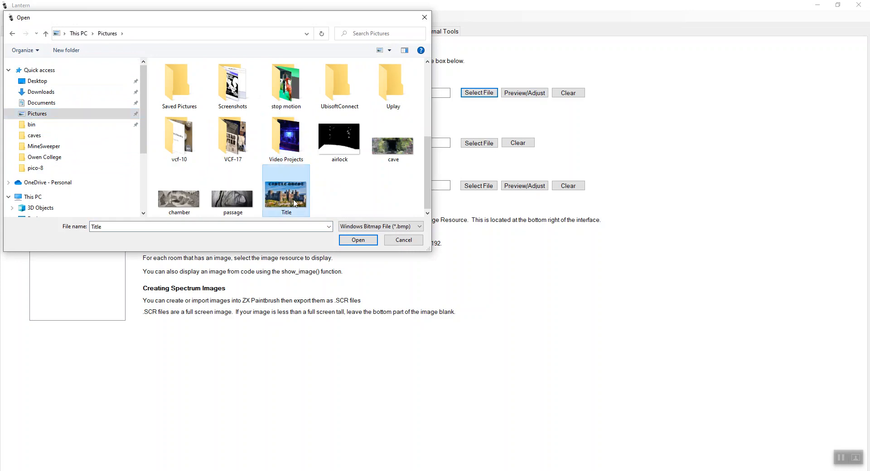
{"action": "left_click", "coordinate": [358, 240]}
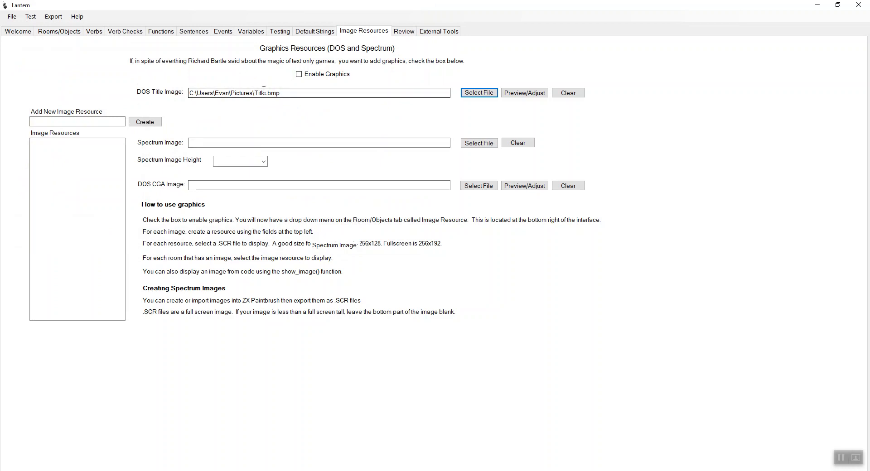
Preview the DOS title image and slightly lower its black and white thresholds.
{"action": "left_click", "coordinate": [524, 95]}
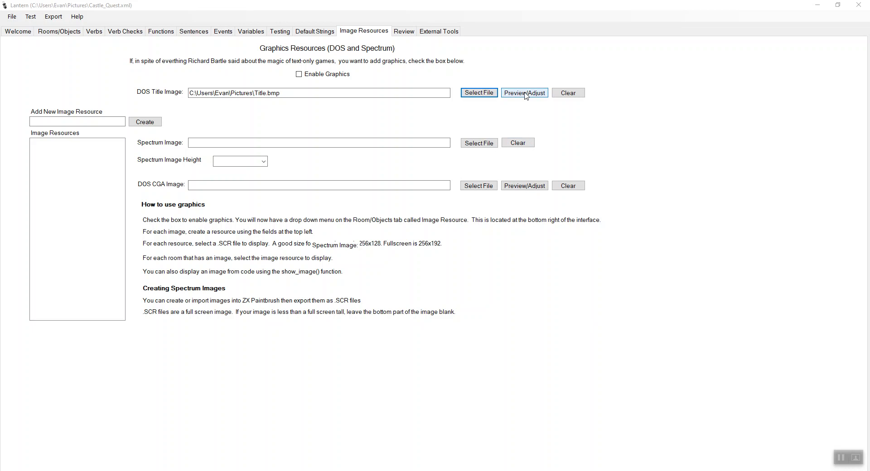
{"action": "left_click", "coordinate": [520, 96]}
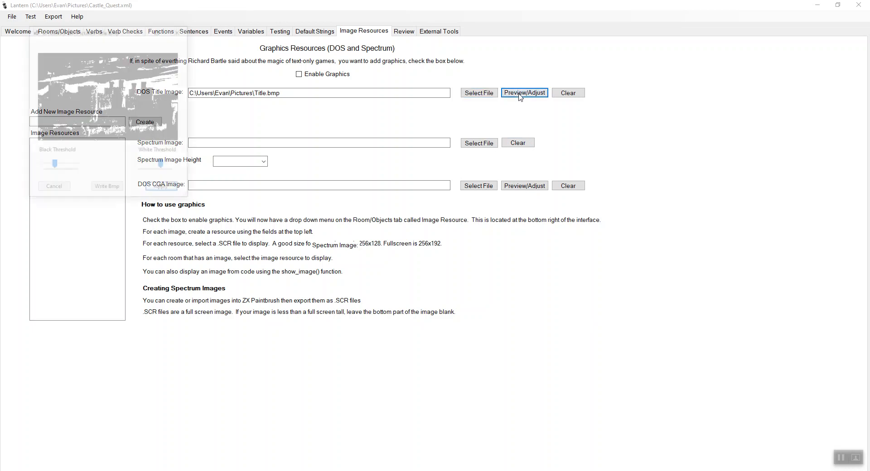
{"action": "left_click_drag", "start_coordinate": [70, 36], "coordinate": [303, 172]}
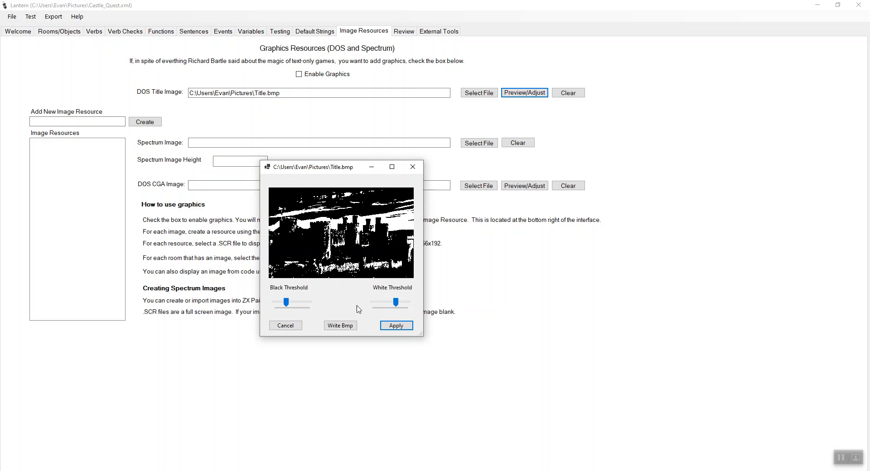
{"action": "left_click_drag", "start_coordinate": [395, 301], "coordinate": [390, 303]}
{"action": "left_click_drag", "start_coordinate": [286, 303], "coordinate": [286, 304]}
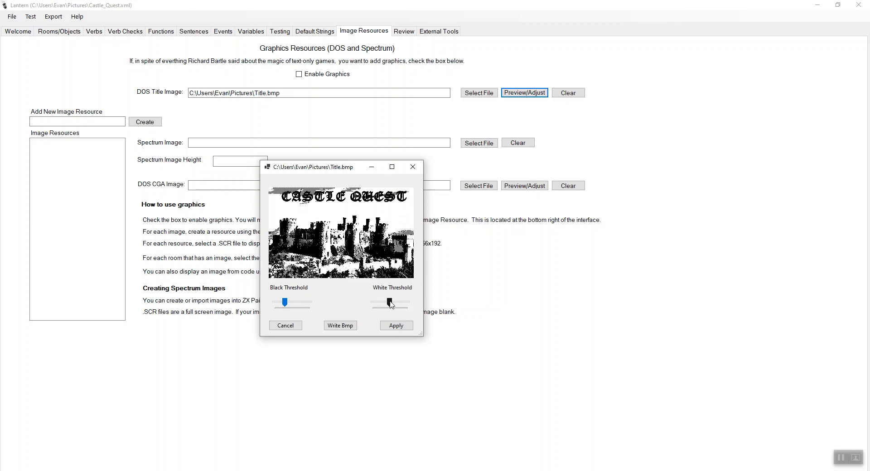
{"action": "left_click_drag", "start_coordinate": [390, 304], "coordinate": [395, 307]}
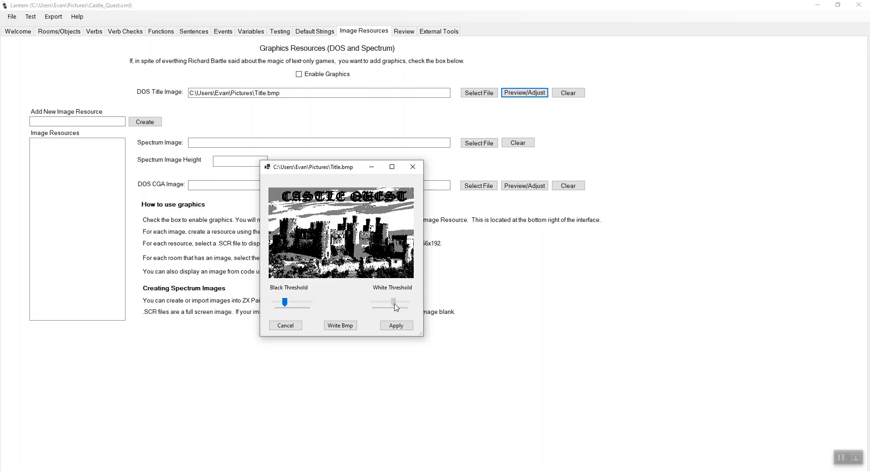
Write the adjusted title image to the Pictures folder as the bitmap castle_title and apply the thresholds.
{"action": "left_click", "coordinate": [341, 326]}
{"action": "scroll", "coordinate": [443, 332], "scroll_direction": "down", "scroll_amount": 2}
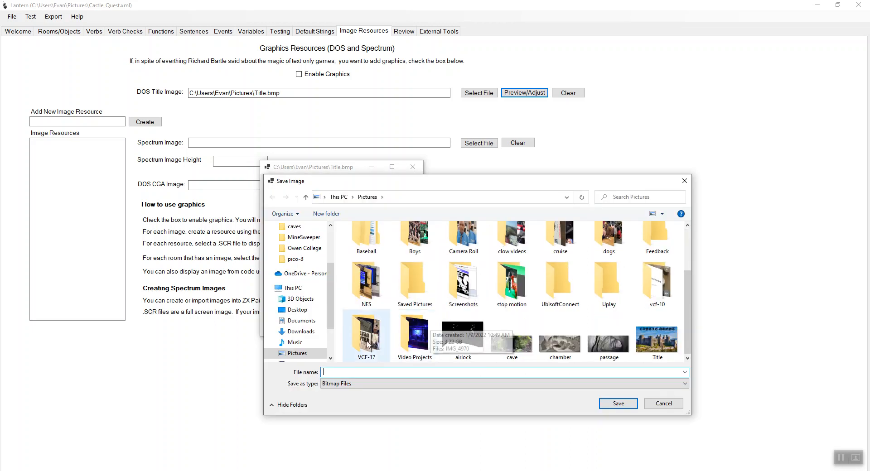
{"action": "type", "text": "castle_titl"}
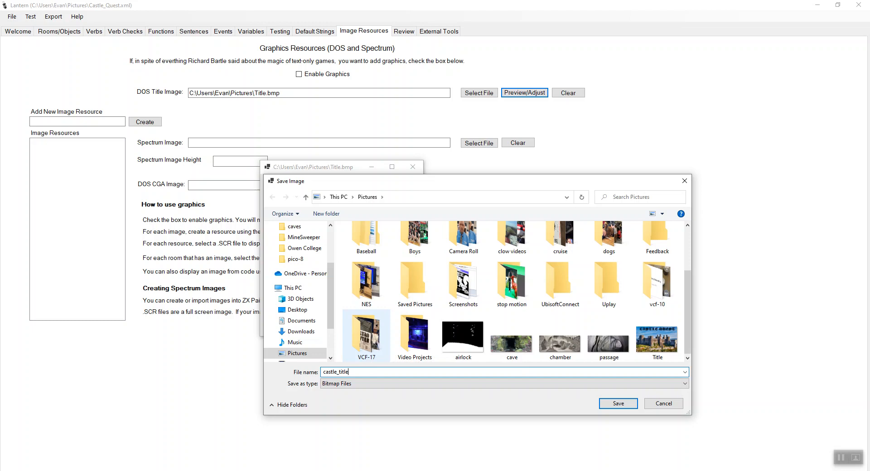
{"action": "type", "text": "e"}
{"action": "left_click", "coordinate": [619, 404]}
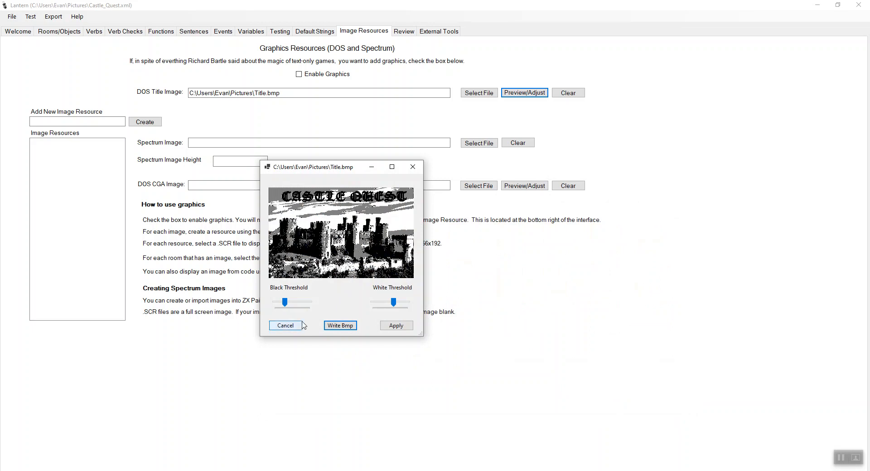
{"action": "left_click", "coordinate": [395, 326]}
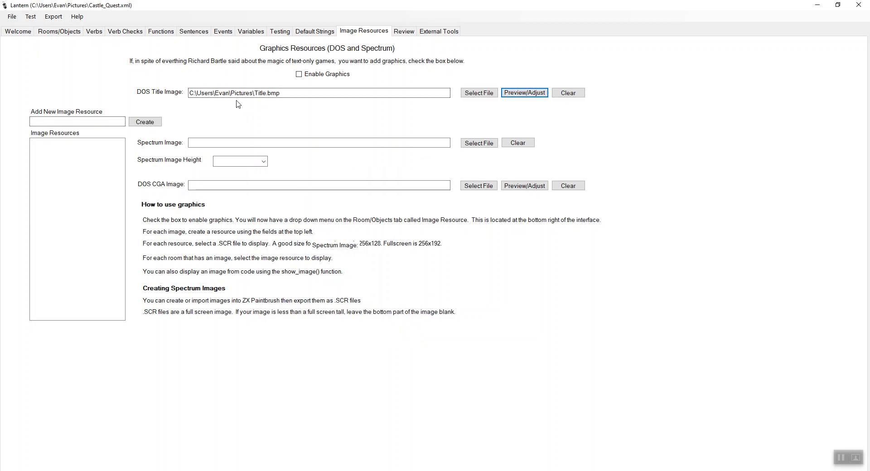
Save the project as Castle_Quest in the Pictures folder, overwriting the existing XML file.
{"action": "left_click", "coordinate": [12, 17]}
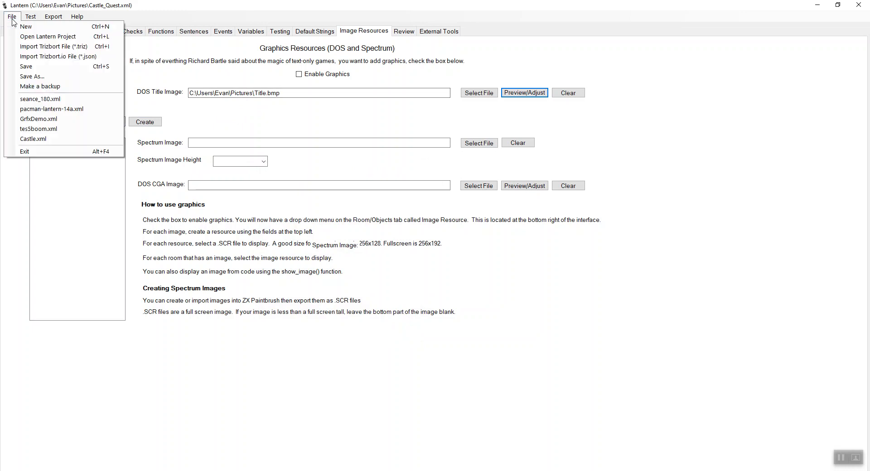
{"action": "left_click", "coordinate": [43, 76]}
{"action": "left_click_drag", "start_coordinate": [426, 120], "coordinate": [426, 178]}
{"action": "left_click", "coordinate": [203, 174]}
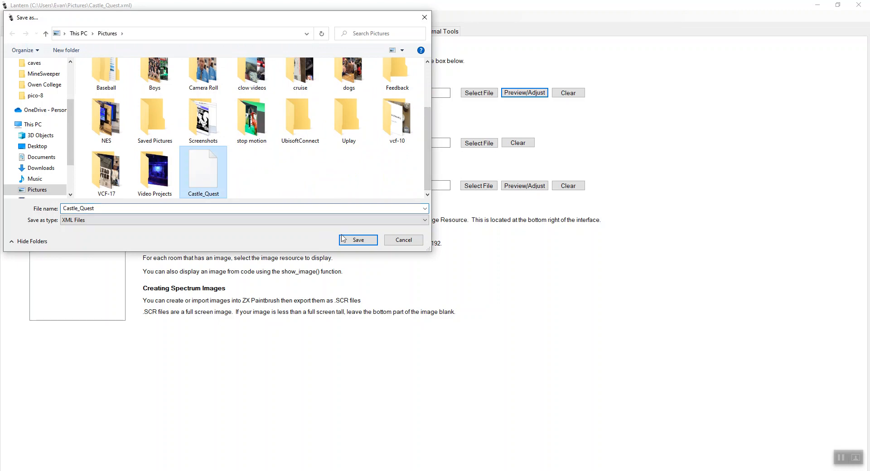
{"action": "left_click", "coordinate": [364, 242]}
{"action": "left_click", "coordinate": [456, 241]}
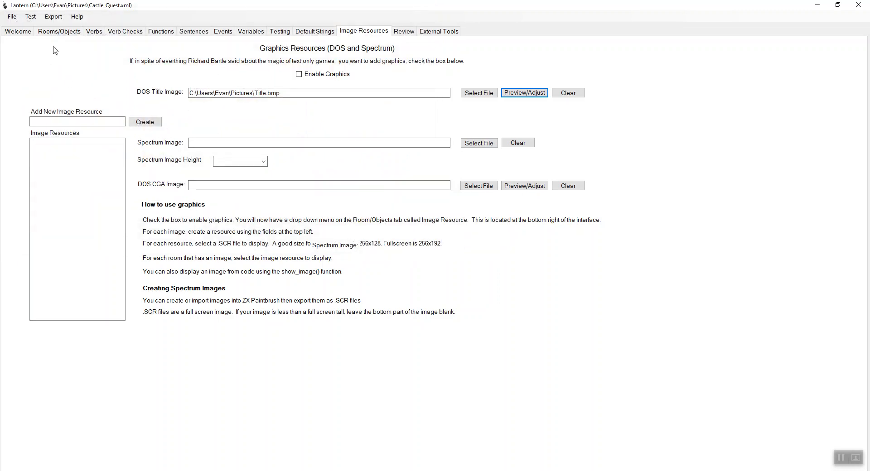
Enable graphics for the project, and turn off the status line and the score on the status line.
{"action": "left_click", "coordinate": [620, 470]}
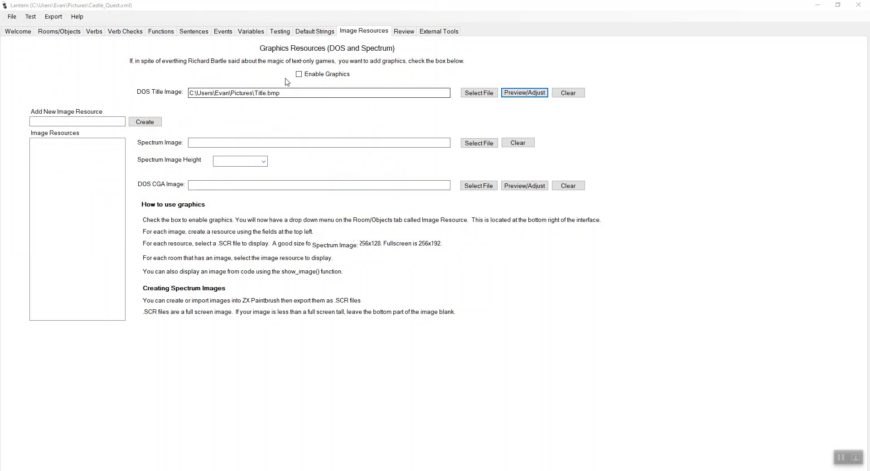
{"action": "left_click", "coordinate": [305, 75]}
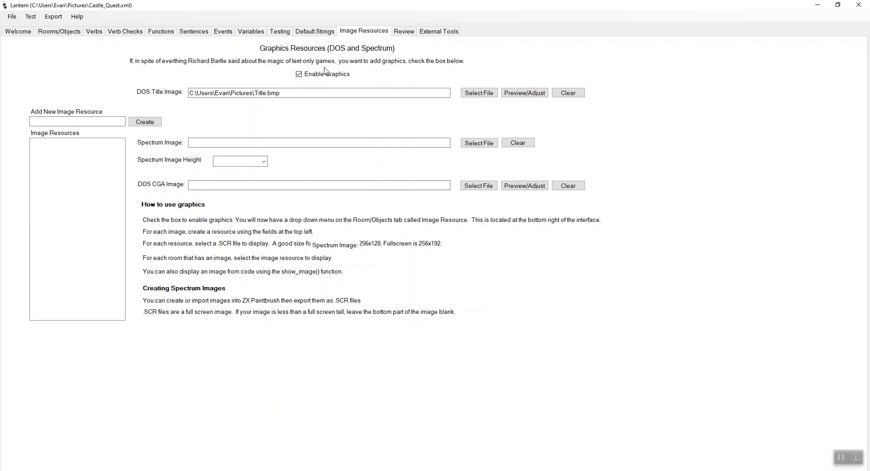
{"action": "left_click", "coordinate": [73, 35]}
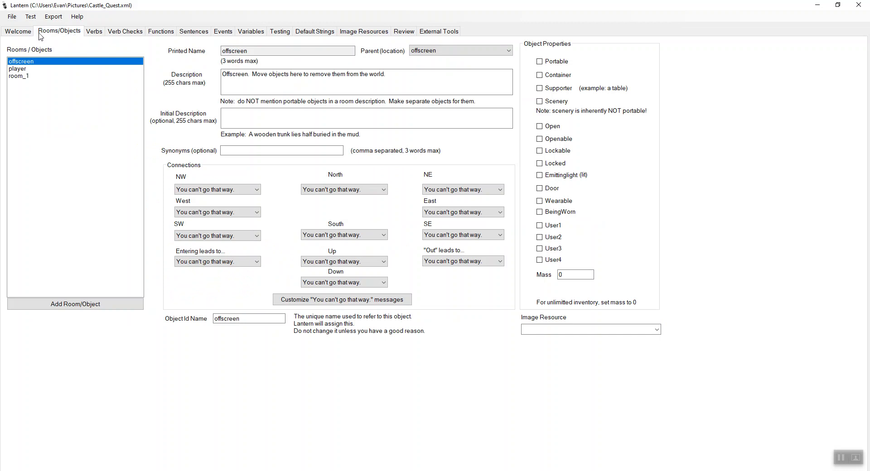
{"action": "left_click", "coordinate": [18, 32]}
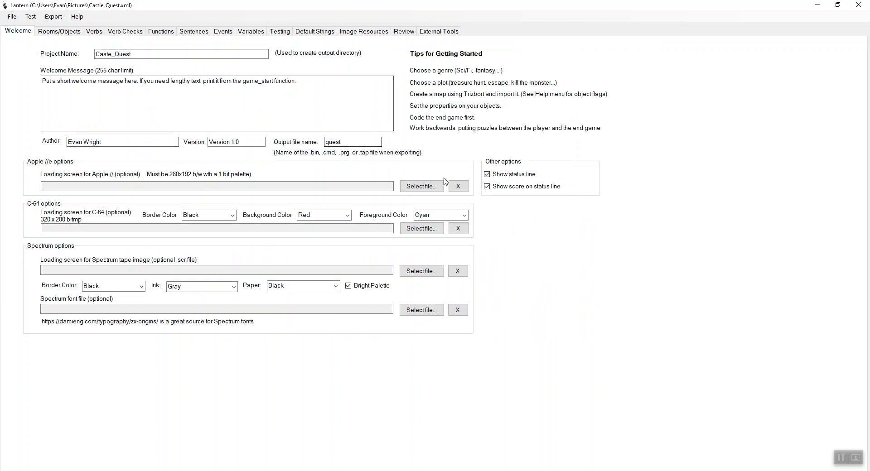
{"action": "left_click", "coordinate": [517, 175]}
{"action": "left_click", "coordinate": [522, 189]}
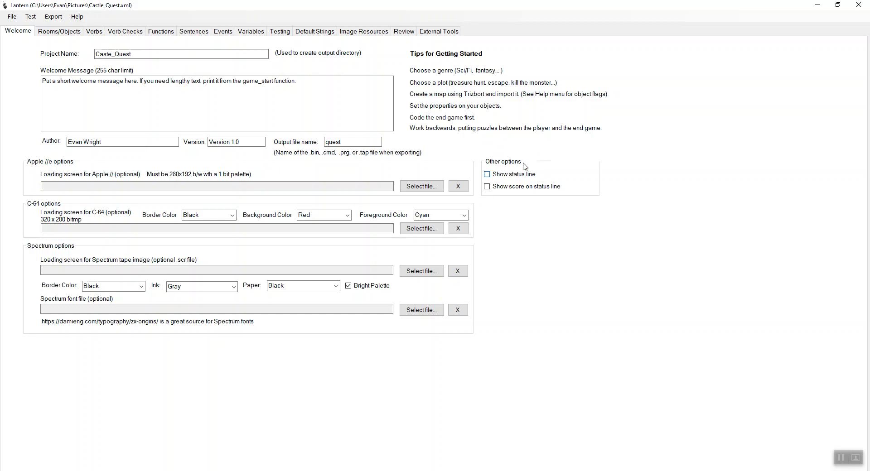
Save the project and export it for DOS, acknowledging the export messages.
{"action": "left_click", "coordinate": [12, 17]}
{"action": "left_click", "coordinate": [40, 66]}
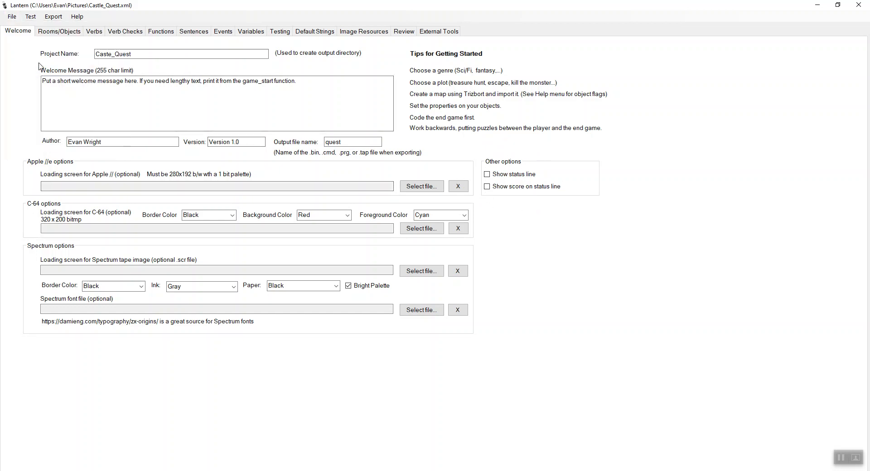
{"action": "left_click", "coordinate": [51, 21]}
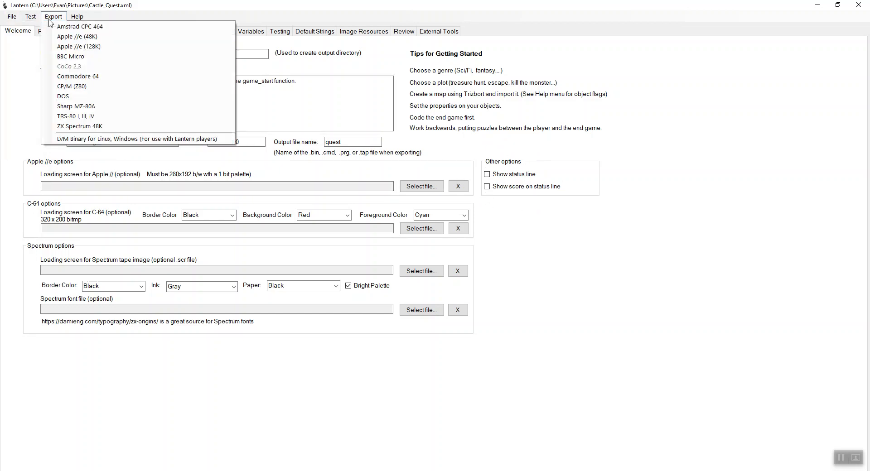
{"action": "left_click", "coordinate": [82, 98]}
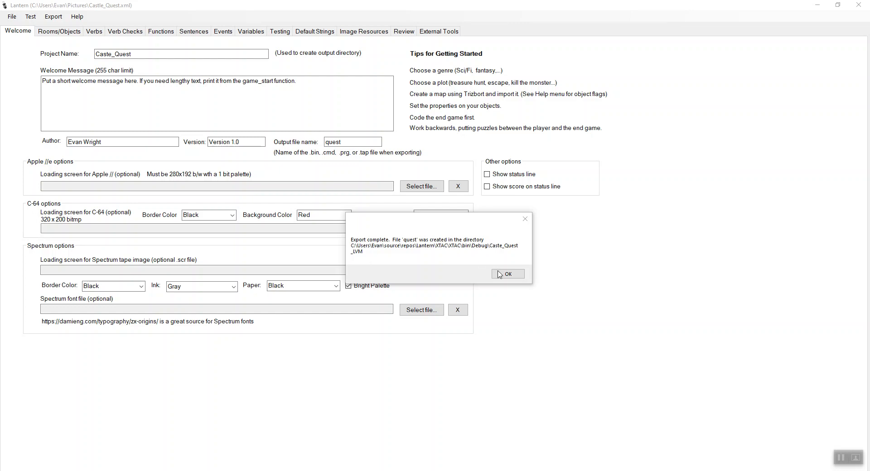
{"action": "left_click", "coordinate": [512, 274]}
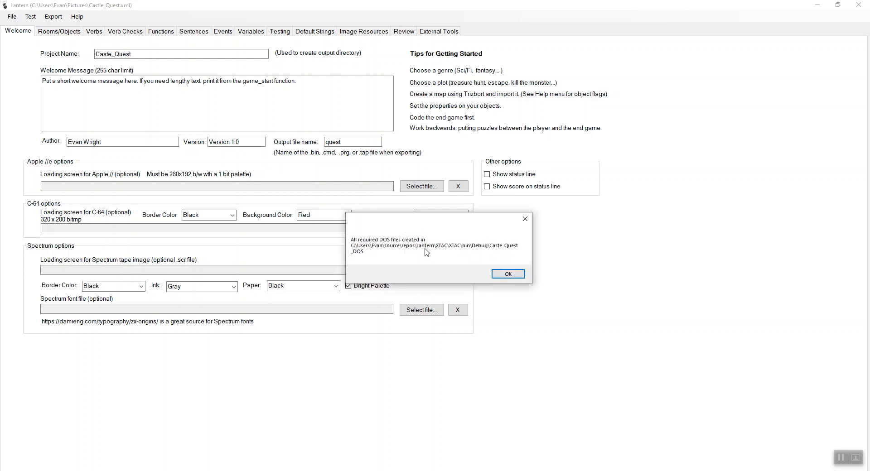
{"action": "left_click", "coordinate": [517, 278]}
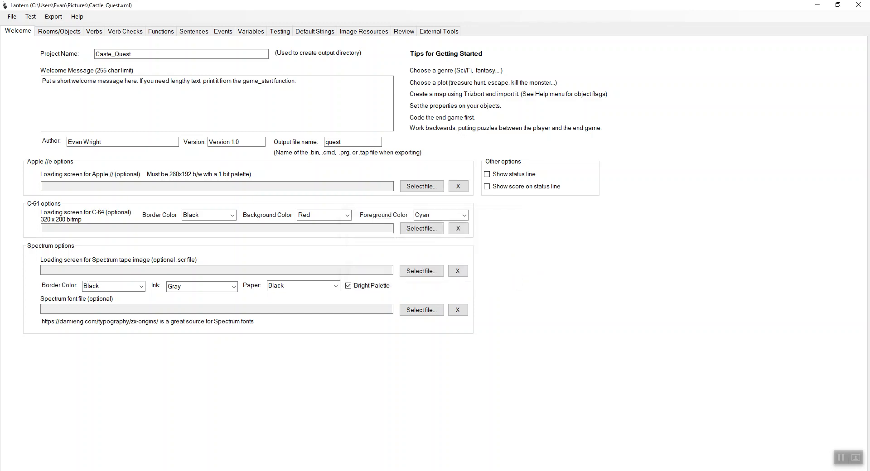
Switch to File Explorer and open the Caste_Quest_DOS folder inside Debug.
{"action": "key", "text": "alt+Tab"}
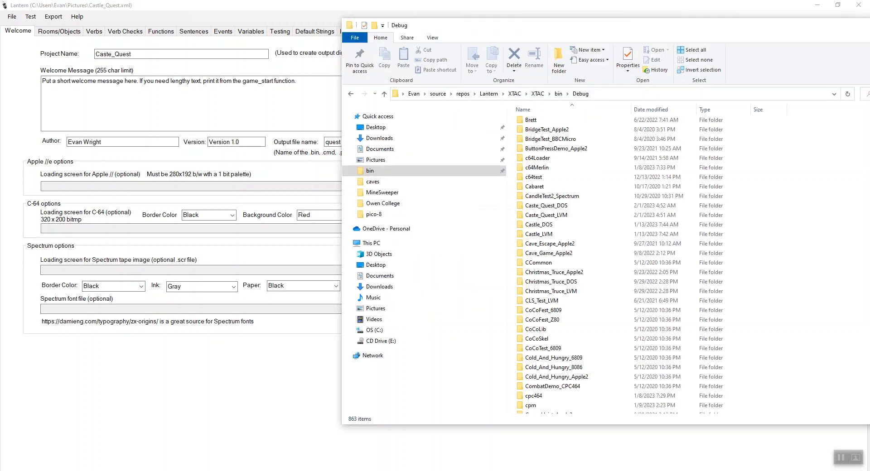
{"action": "double_click", "coordinate": [542, 207]}
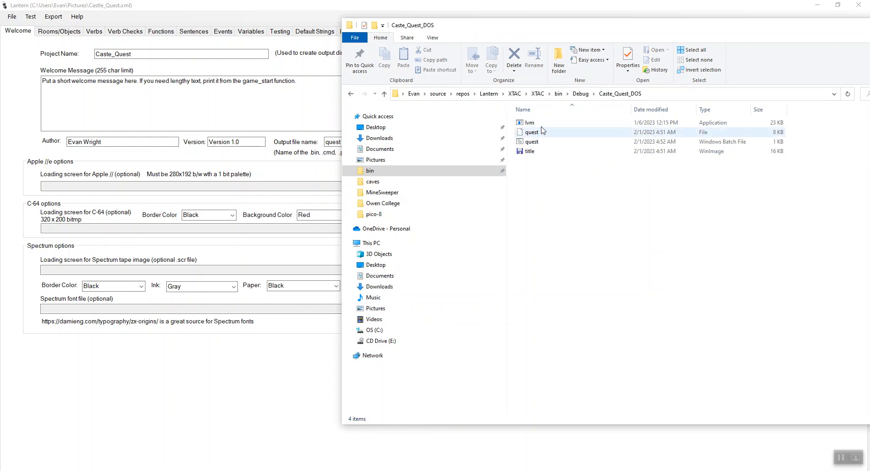
Examine the exported lvm, quest and title files in the Caste_Quest_DOS folder.
{"action": "left_click", "coordinate": [543, 125]}
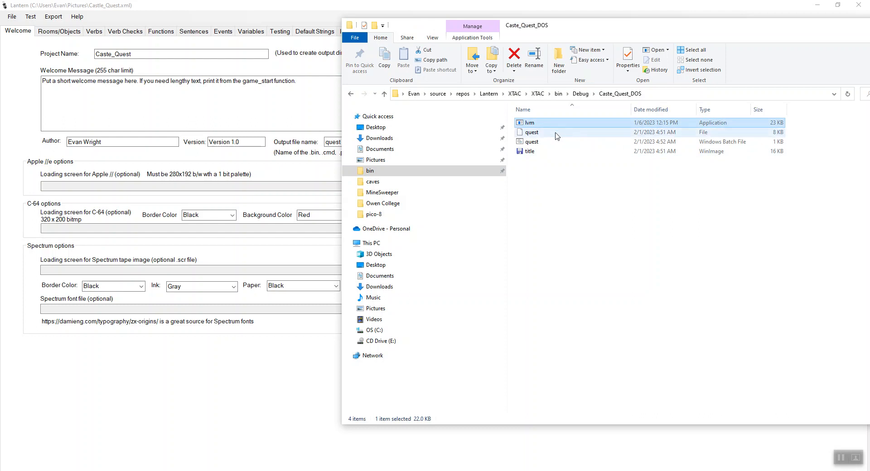
{"action": "left_click", "coordinate": [556, 133]}
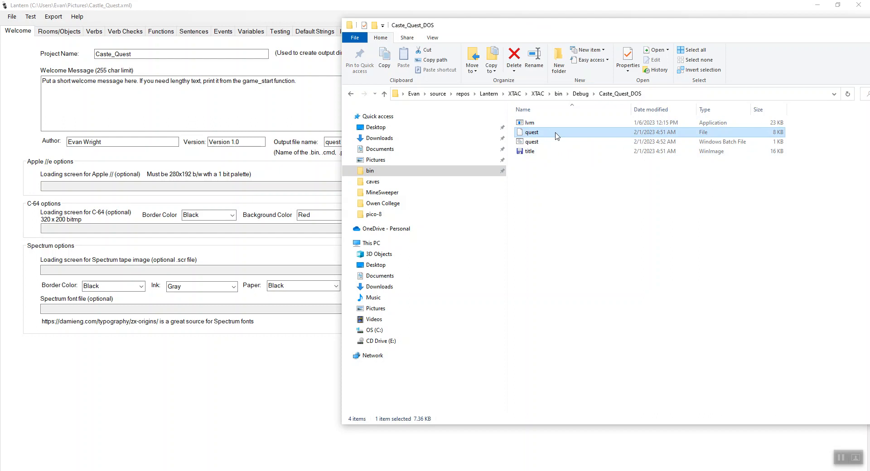
{"action": "left_click", "coordinate": [528, 154]}
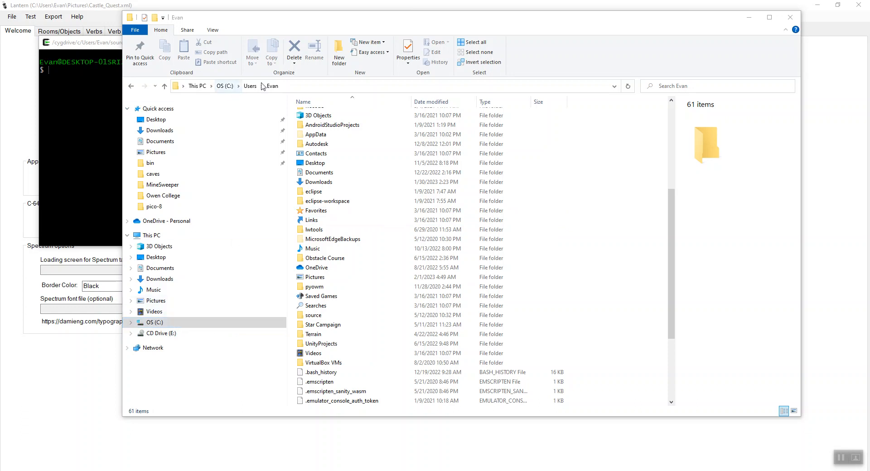
Look through the Roaming folder inside AppData for the DOSBox configuration folder.
{"action": "double_click", "coordinate": [320, 134]}
{"action": "left_click", "coordinate": [334, 136]}
{"action": "double_click", "coordinate": [333, 136]}
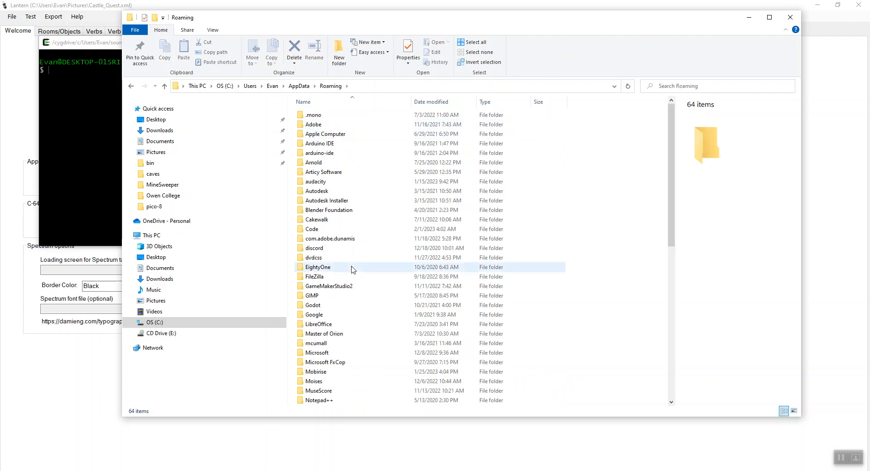
{"action": "scroll", "coordinate": [353, 271], "scroll_direction": "down", "scroll_amount": 6}
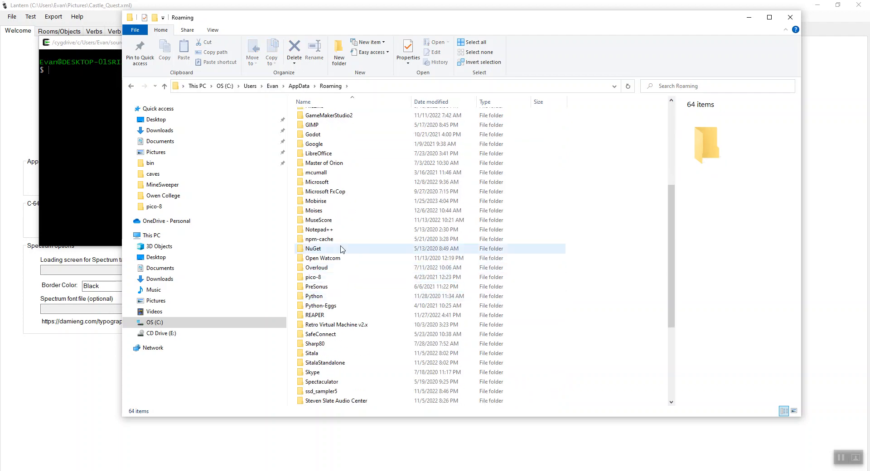
{"action": "scroll", "coordinate": [341, 247], "scroll_direction": "up", "scroll_amount": 5}
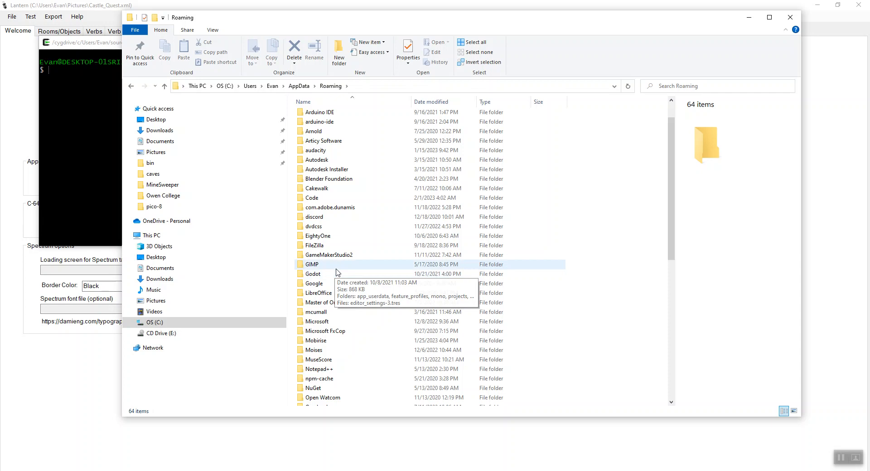
{"action": "left_click", "coordinate": [303, 88]}
{"action": "double_click", "coordinate": [323, 133]}
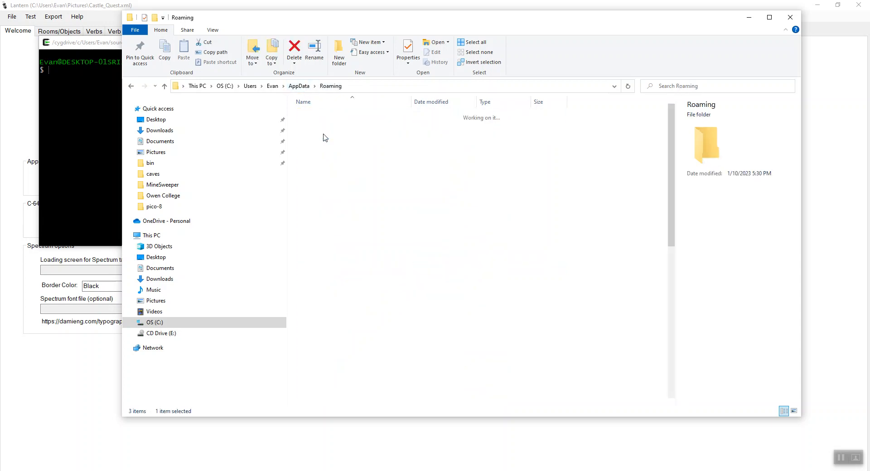
{"action": "scroll", "coordinate": [336, 270], "scroll_direction": "down", "scroll_amount": 10}
{"action": "scroll", "coordinate": [338, 288], "scroll_direction": "up", "scroll_amount": 10}
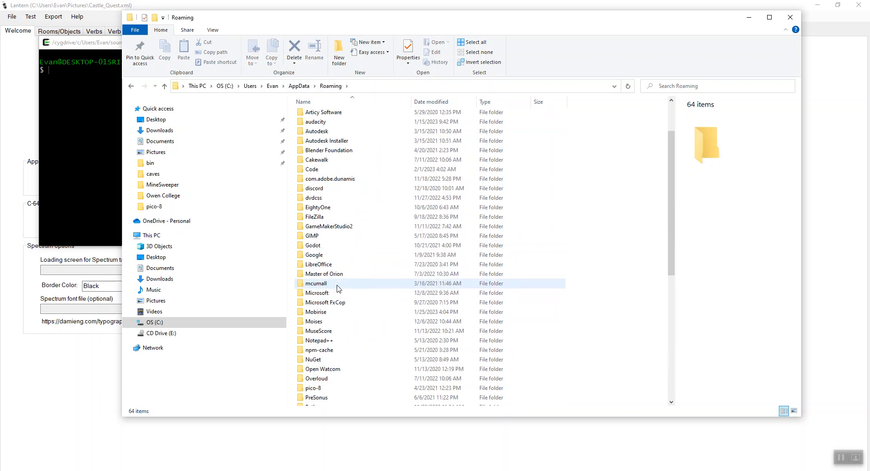
Open dosbox-0.74-3.conf from the DOSBox folder under AppData\Local in Notepad++.
{"action": "left_click", "coordinate": [299, 86]}
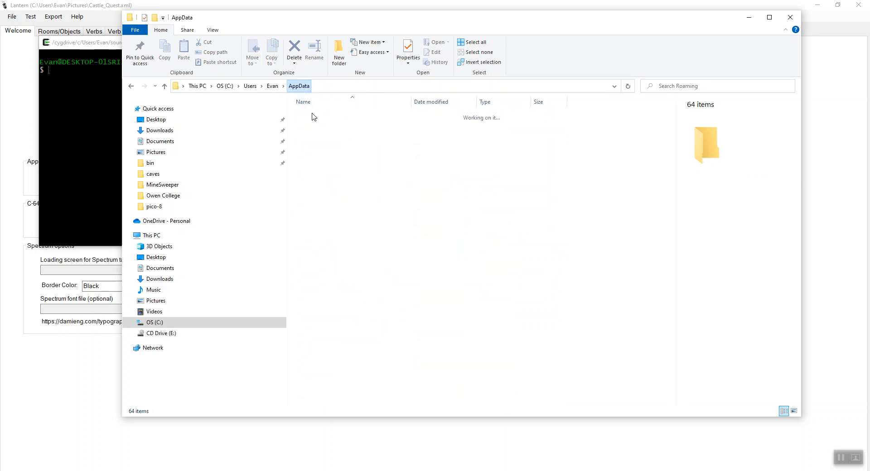
{"action": "double_click", "coordinate": [314, 115]}
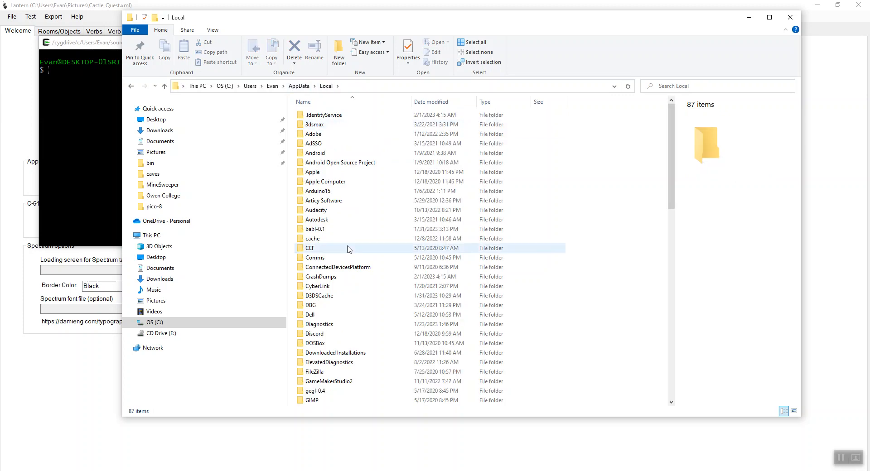
{"action": "double_click", "coordinate": [337, 346]}
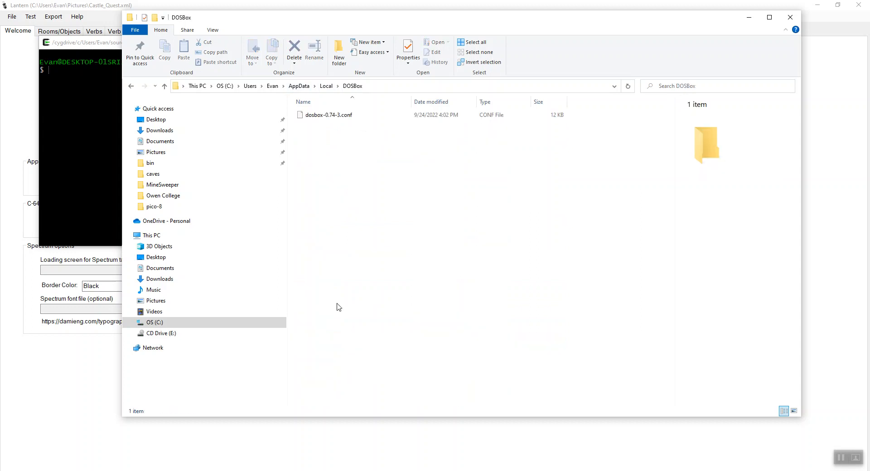
{"action": "left_click", "coordinate": [328, 117]}
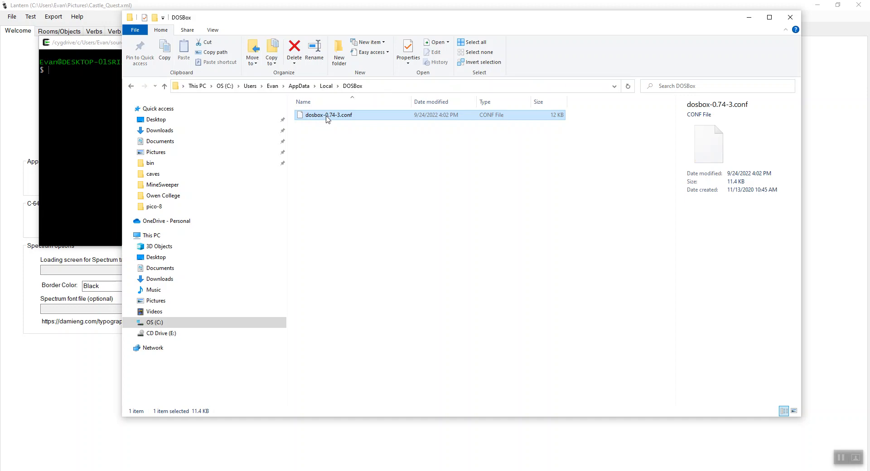
{"action": "right_click", "coordinate": [326, 117]}
{"action": "left_click", "coordinate": [381, 172]}
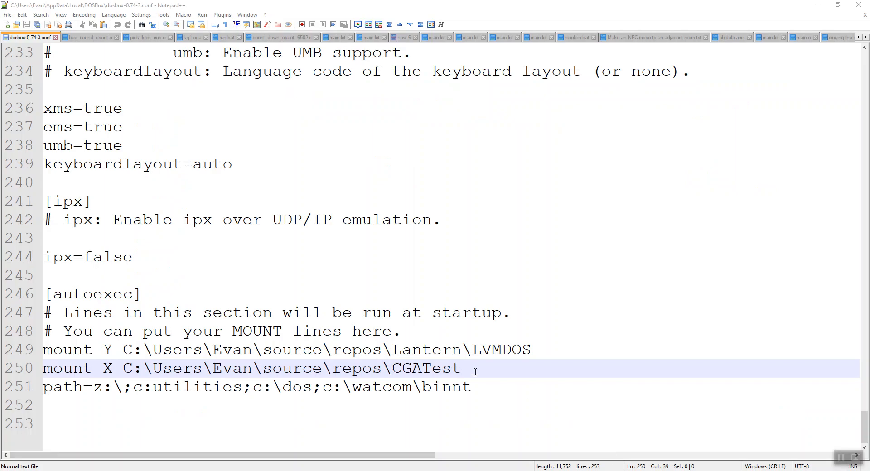
Start a "mount W" line below the mount X line in the autoexec section, and switch to File Explorer.
{"action": "left_click", "coordinate": [476, 370]}
{"action": "key", "text": "Return"}
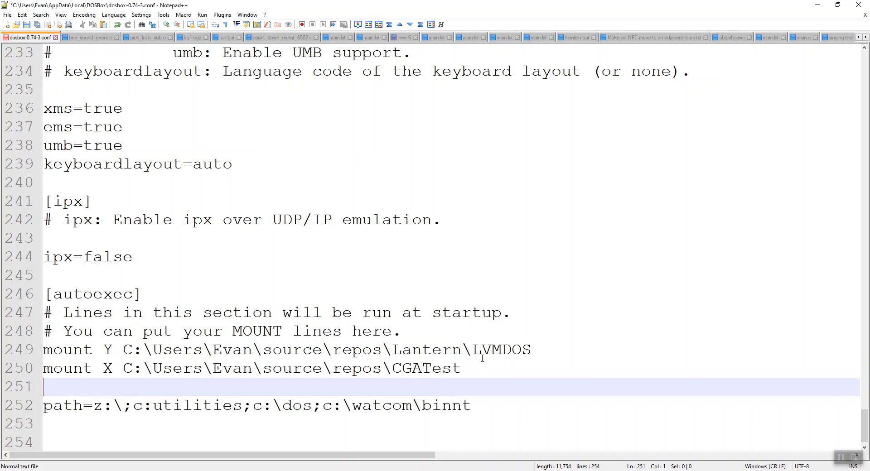
{"action": "type", "text": "mount"}
{"action": "type", "text": "W"}
{"action": "left_click", "coordinate": [231, 470]}
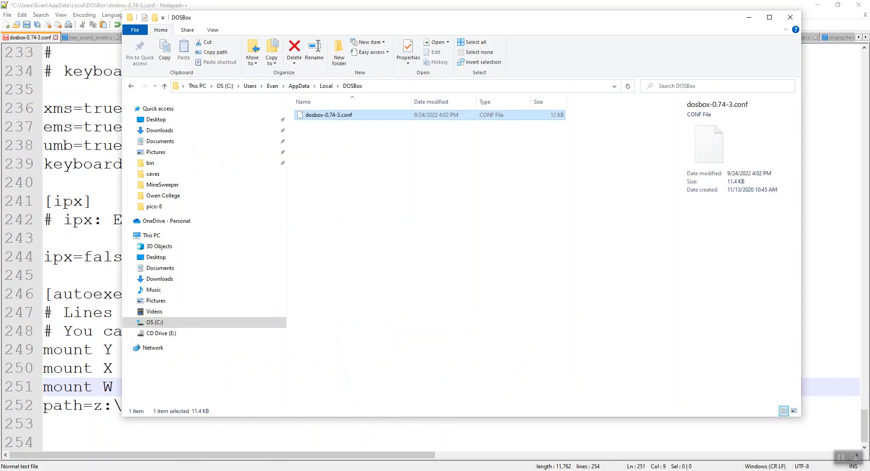
{"action": "mouse_move", "coordinate": [231, 470]}
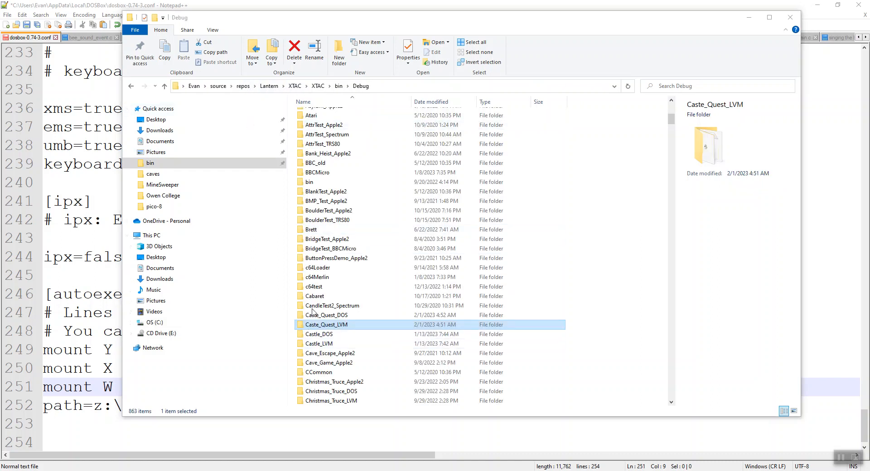
{"action": "left_click", "coordinate": [349, 325]}
{"action": "right_click", "coordinate": [350, 329]}
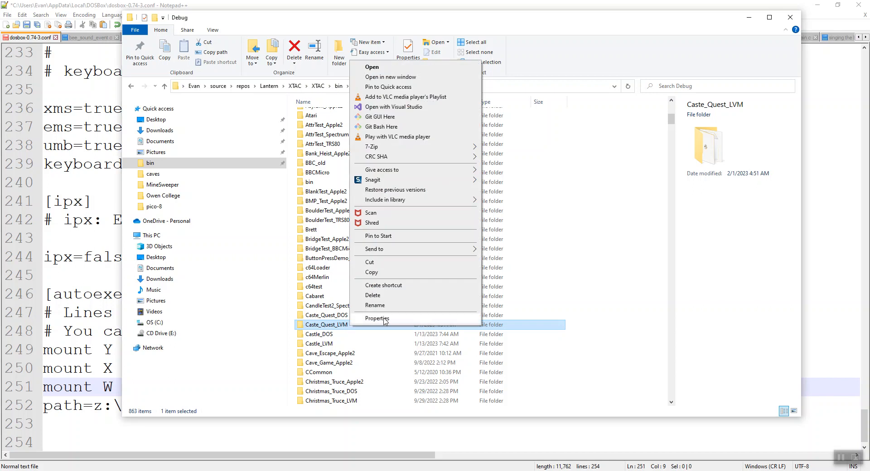
{"action": "left_click", "coordinate": [380, 318]}
{"action": "left_click_drag", "start_coordinate": [397, 324], "coordinate": [512, 320]}
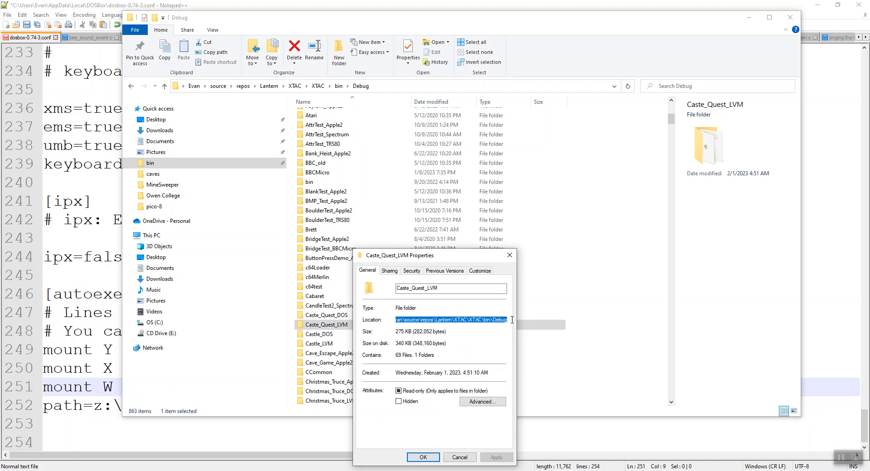
{"action": "left_click", "coordinate": [460, 458]}
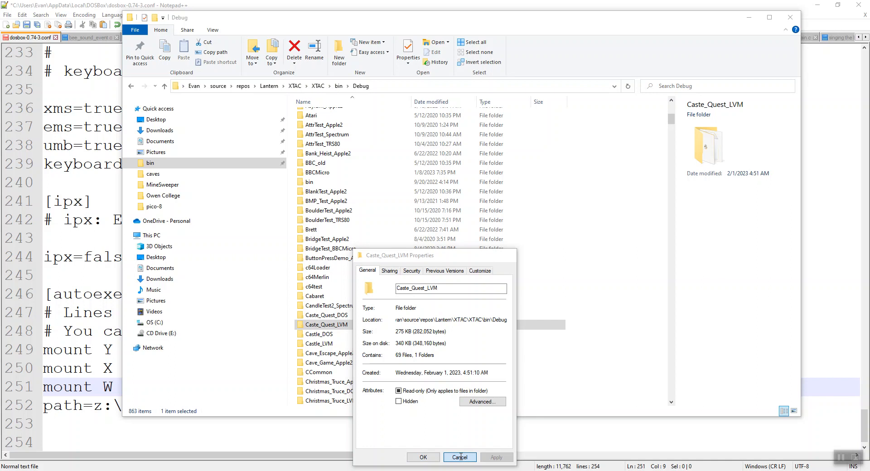
Open the Caste_Quest_DOS folder inside Debug and copy its address.
{"action": "double_click", "coordinate": [338, 319]}
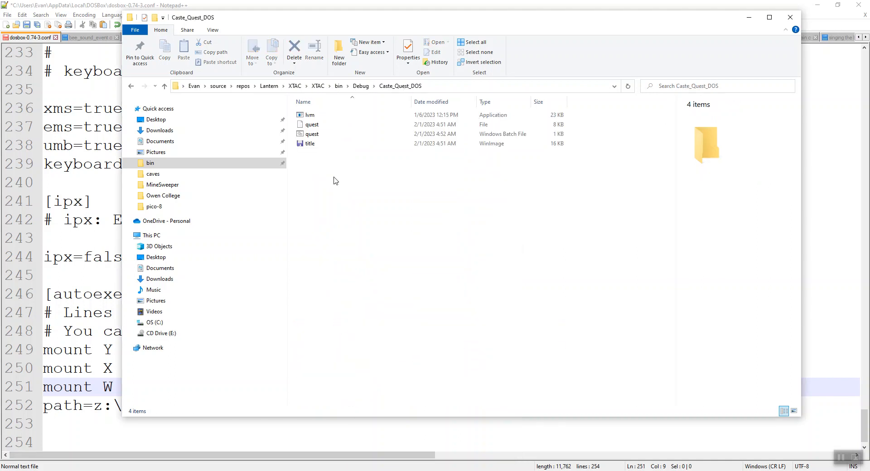
{"action": "right_click", "coordinate": [388, 89]}
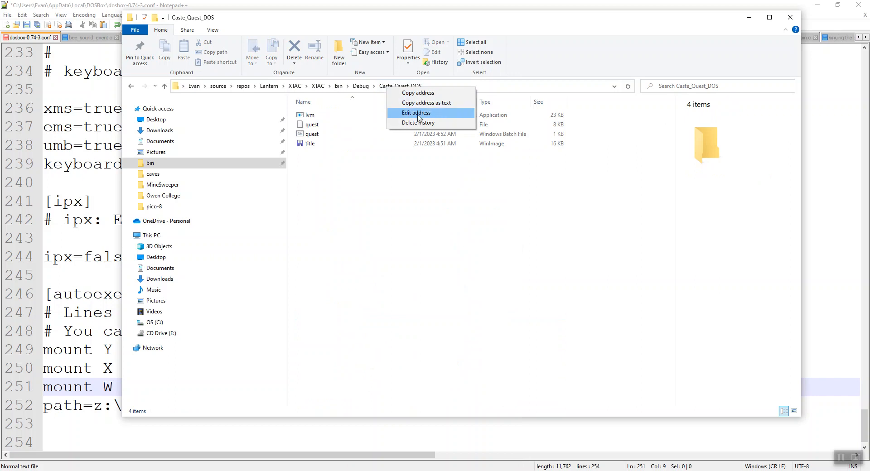
{"action": "left_click", "coordinate": [417, 96]}
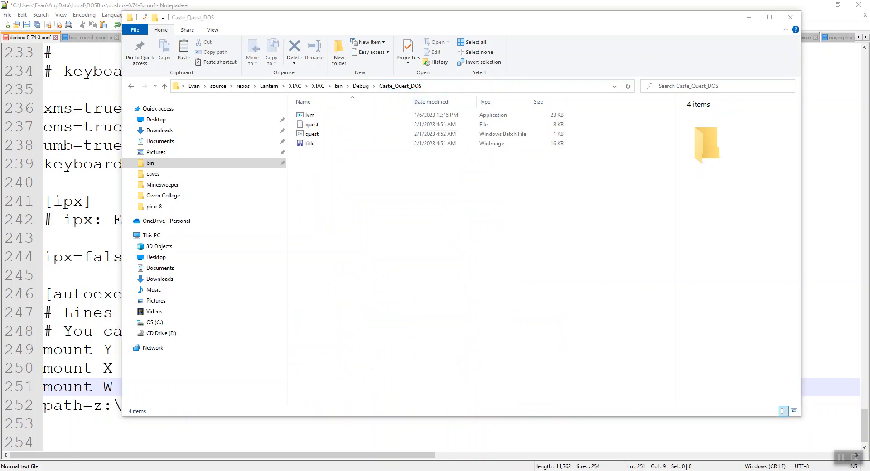
Switch to Notepad++, complete the mount W line with the copied Caste_Quest_DOS path, and save the configuration file.
{"action": "key", "text": "alt+Tab"}
{"action": "type", "text": "C:\\Users\\Evan\\source\\repos\\Lantern\\XTAC\\XTAC\\bin\\Debug\\Caste_Quest_DOS"}
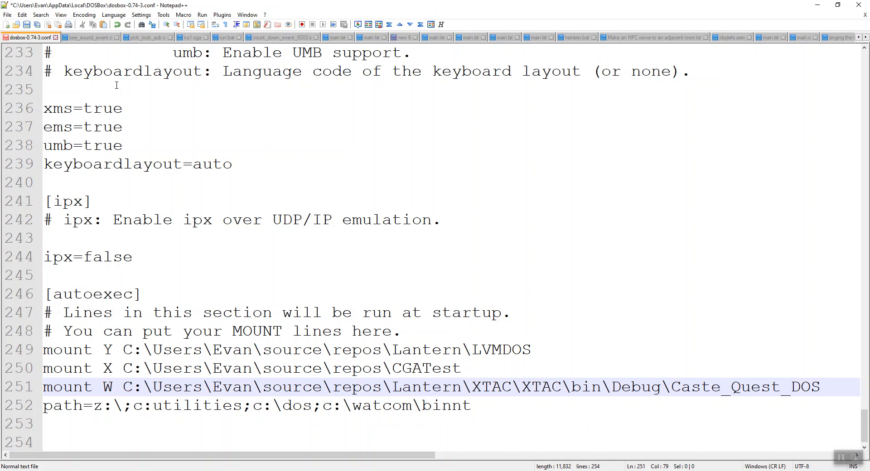
{"action": "left_click", "coordinate": [26, 25]}
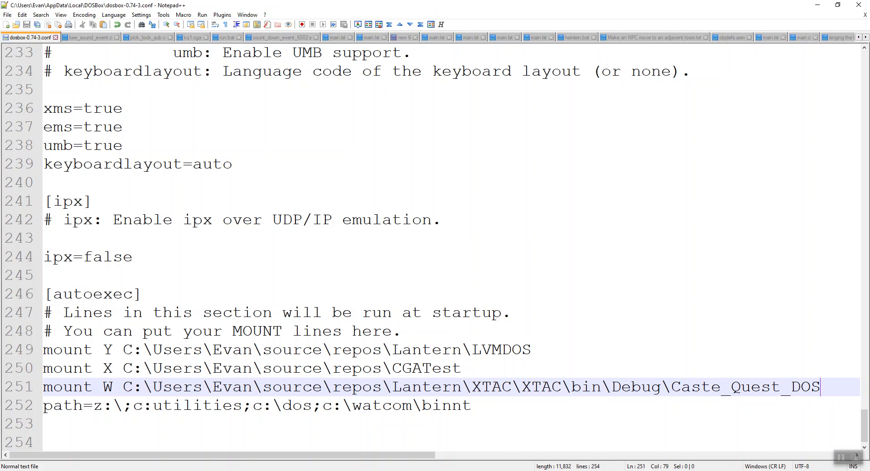
{"action": "left_click", "coordinate": [817, 5]}
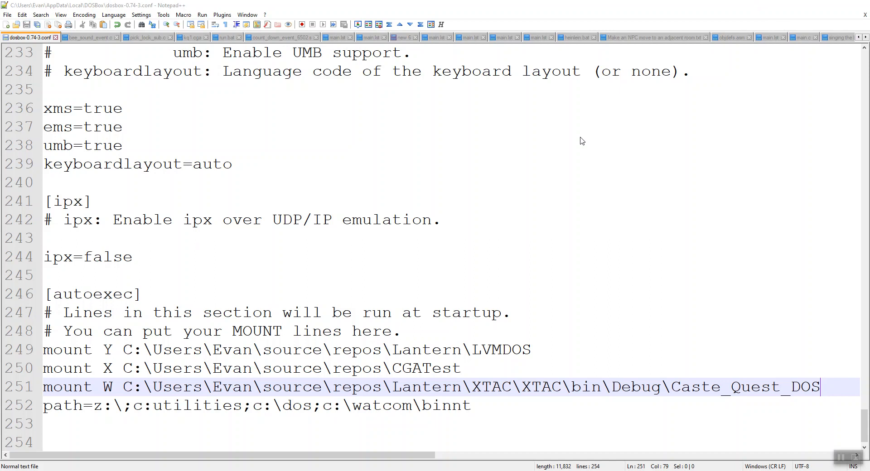
Search for "dos" and launch DOSBox 0.74-3.
{"action": "key", "text": "super"}
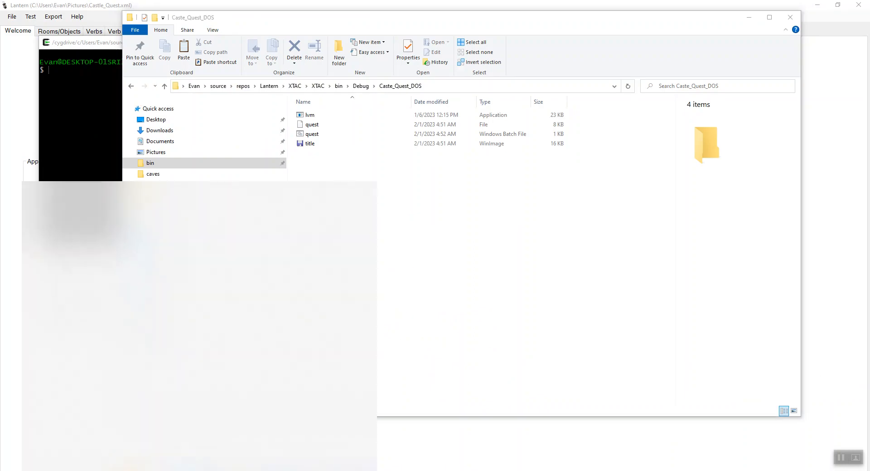
{"action": "type", "text": "dos"}
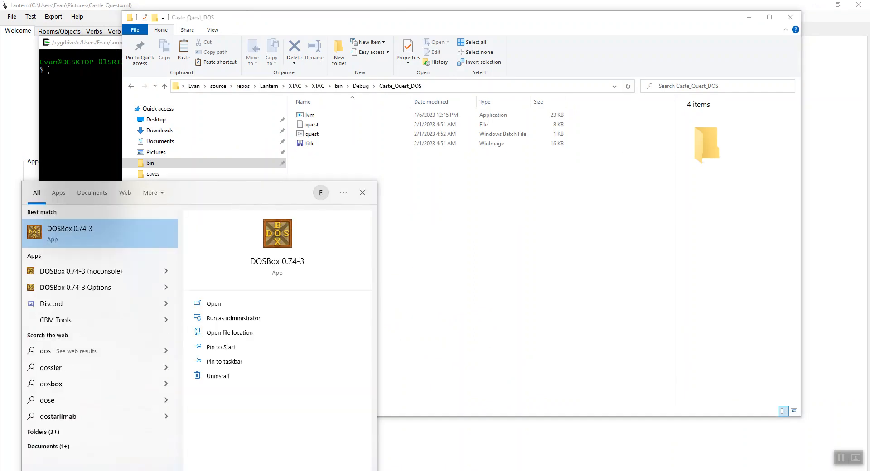
{"action": "key", "text": "Return"}
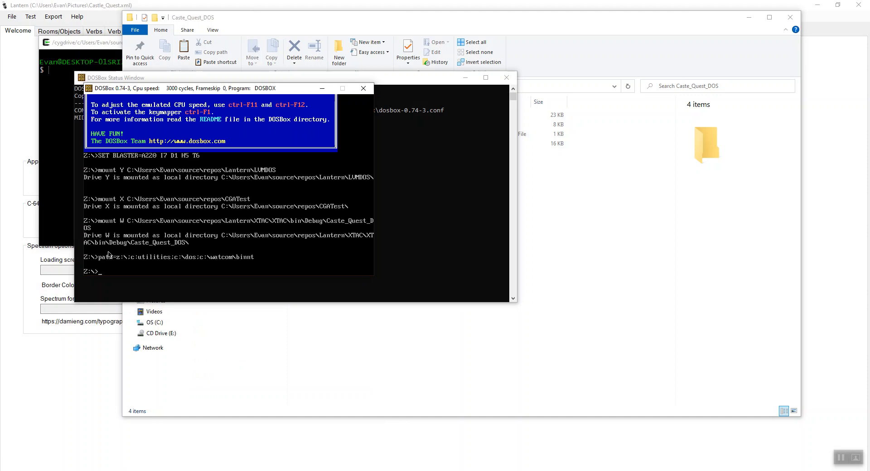
Change to drive W: in DOSBox and list its directory.
{"action": "type", "text": "w:"}
{"action": "key", "text": "Return"}
{"action": "type", "text": "dir"}
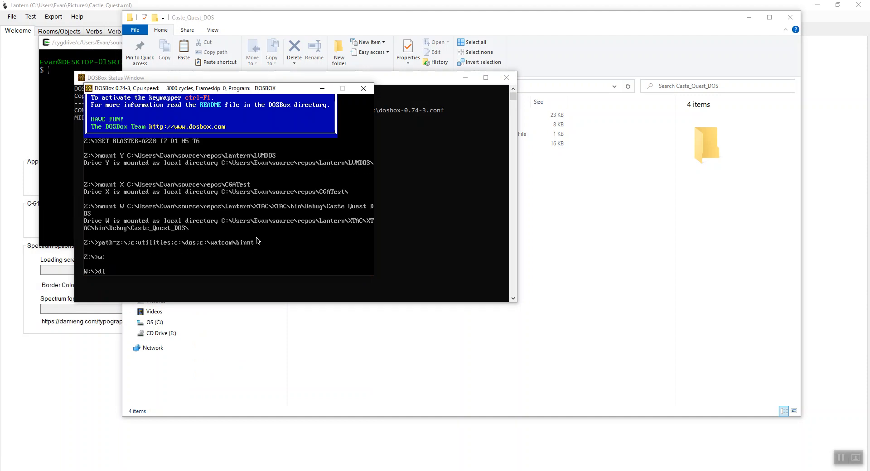
{"action": "key", "text": "Return"}
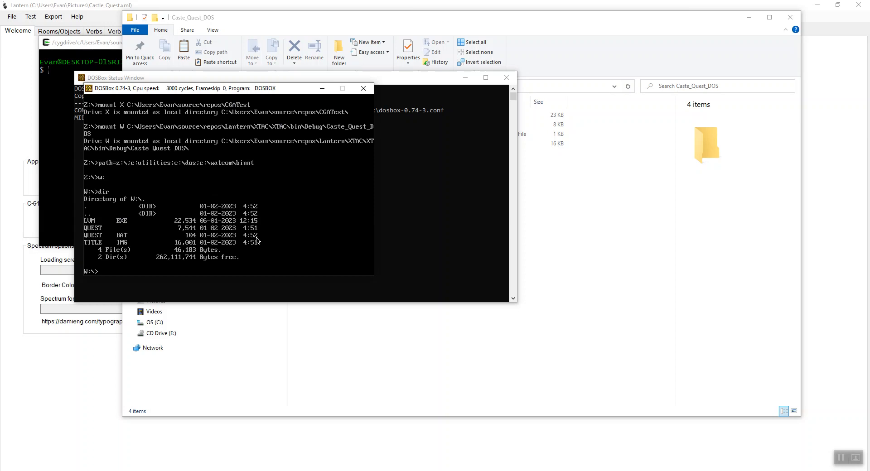
Run the game with "lvm quest" and continue past the title image.
{"action": "type", "text": "lvm quest"}
{"action": "key", "text": "Return"}
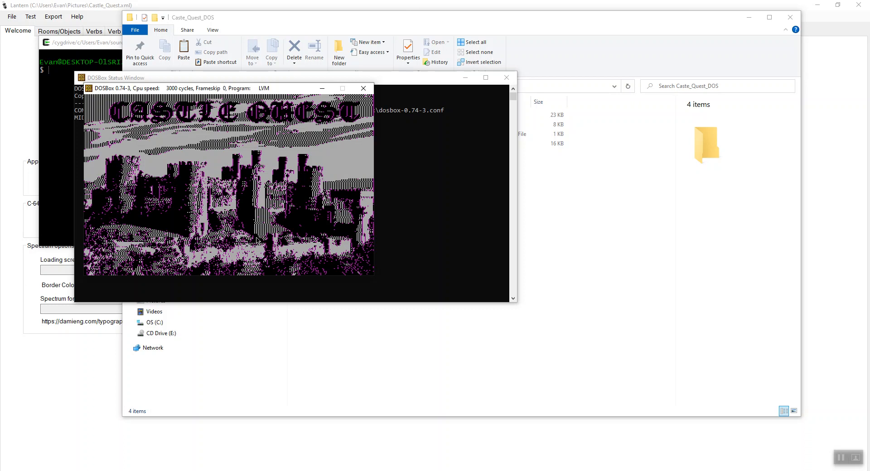
{"action": "key", "text": "Return"}
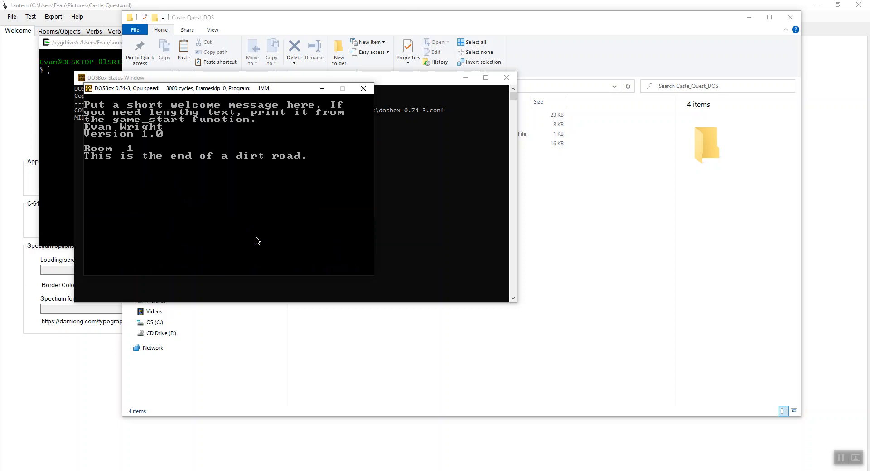
Test an empty command and "look" in the game, and switch back to Lantern.
{"action": "key", "text": "Return"}
{"action": "type", "text": "look"}
{"action": "key", "text": "Return"}
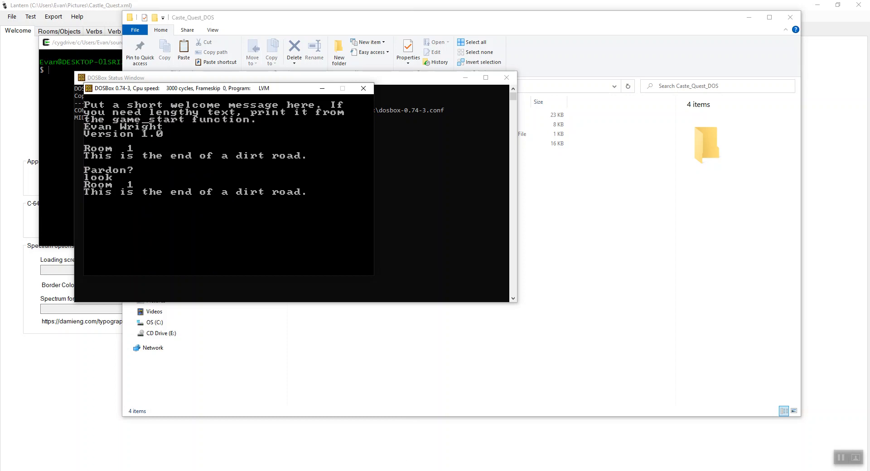
{"action": "mouse_move", "coordinate": [408, 470]}
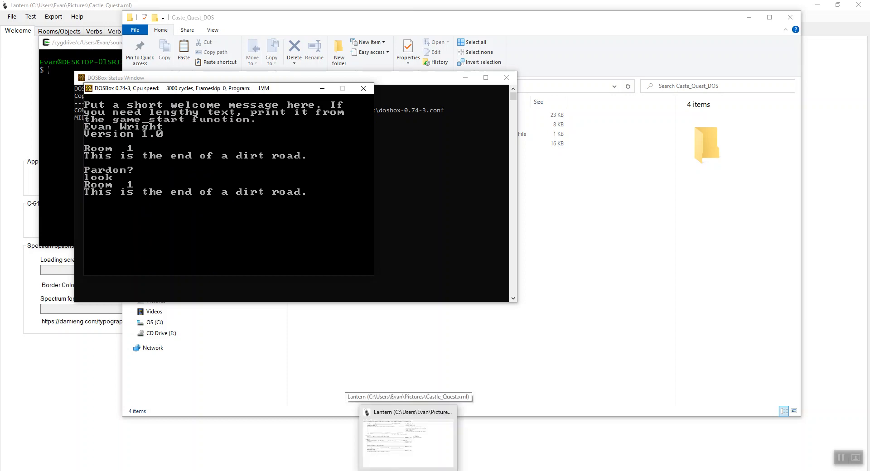
{"action": "left_click", "coordinate": [408, 470]}
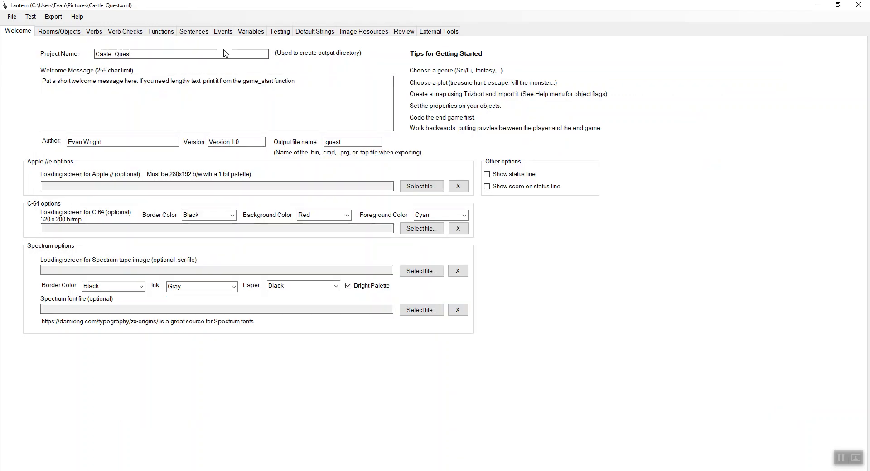
Create a new image resource named castle_img.
{"action": "left_click", "coordinate": [361, 32]}
{"action": "left_click", "coordinate": [100, 122]}
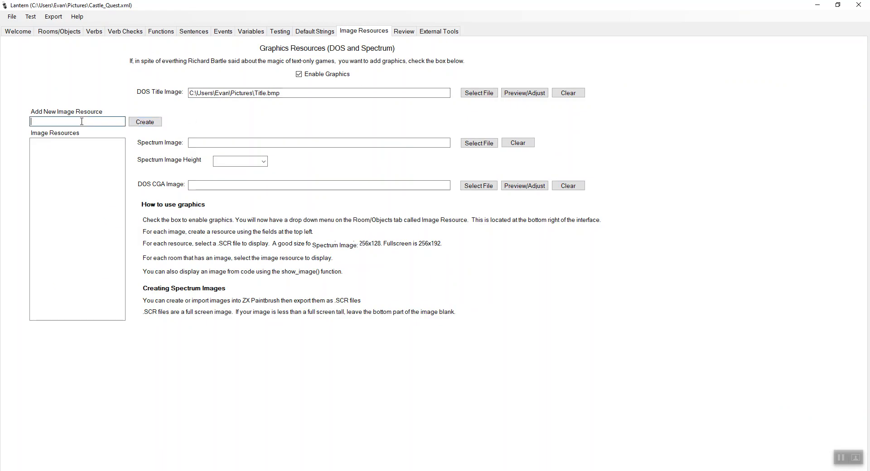
{"action": "type", "text": "cas"}
{"action": "type", "text": "stle"}
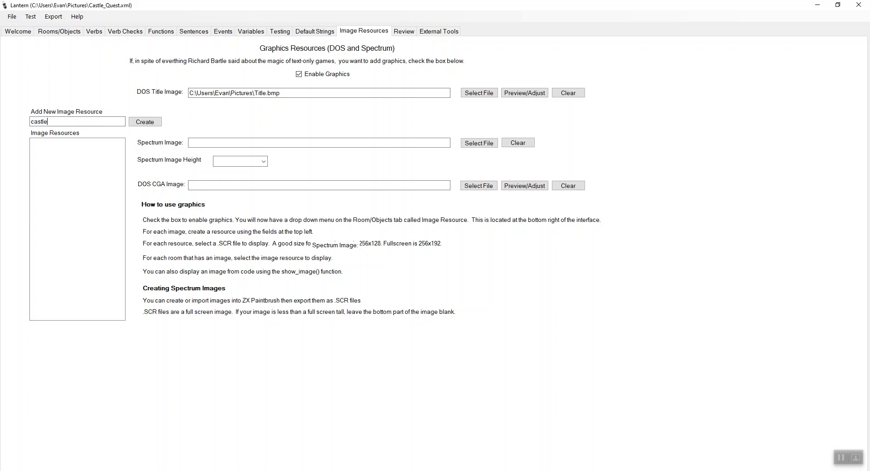
{"action": "type", "text": "_img"}
{"action": "left_click", "coordinate": [145, 122]}
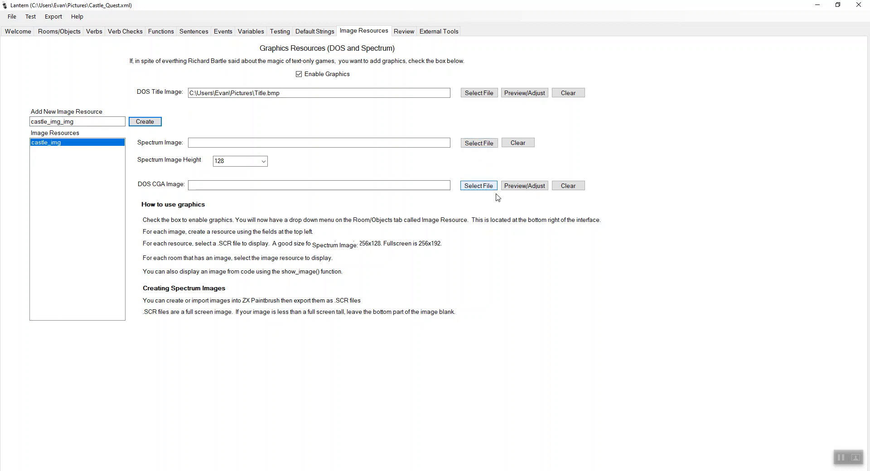
Set the DOS CGA image of castle_img to castle2bw.bmp from Lantern's images\DOS\castles folder.
{"action": "left_click", "coordinate": [465, 187]}
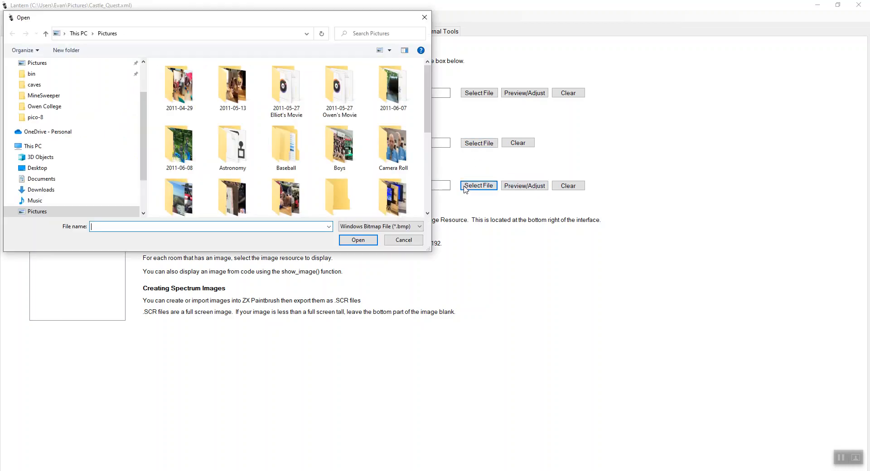
{"action": "scroll", "coordinate": [81, 110], "scroll_direction": "up", "scroll_amount": 1}
{"action": "scroll", "coordinate": [82, 111], "scroll_direction": "up", "scroll_amount": 1}
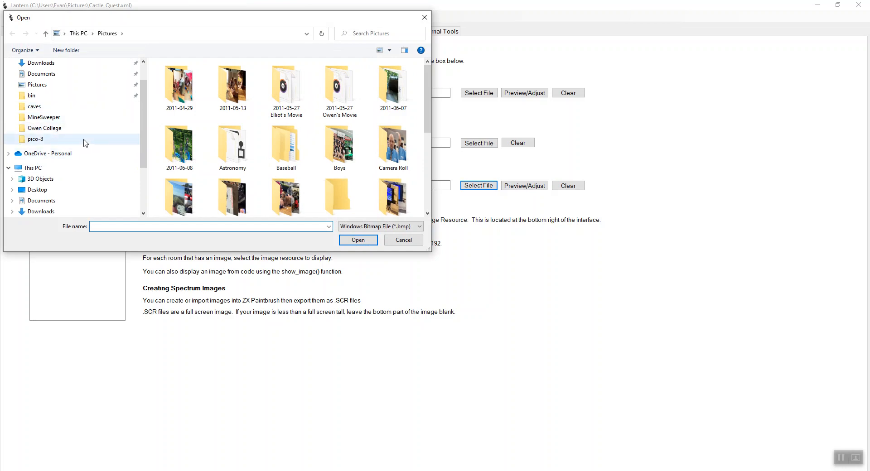
{"action": "left_click", "coordinate": [66, 107]}
{"action": "left_click", "coordinate": [184, 35]}
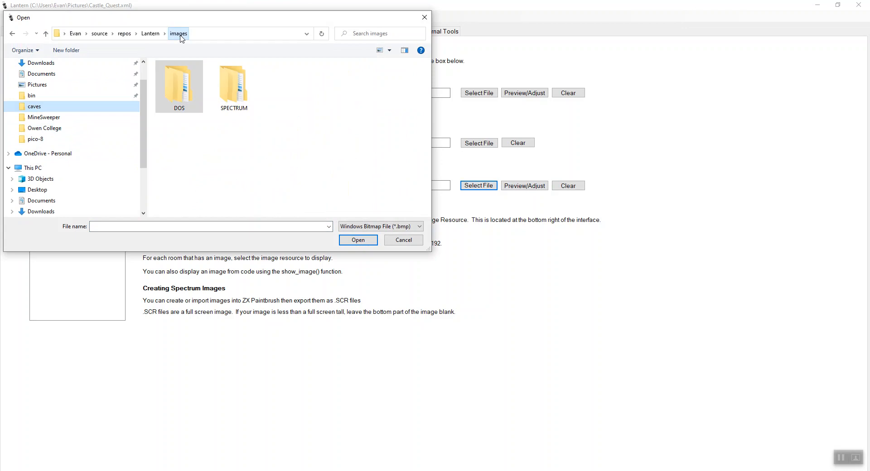
{"action": "double_click", "coordinate": [173, 85]}
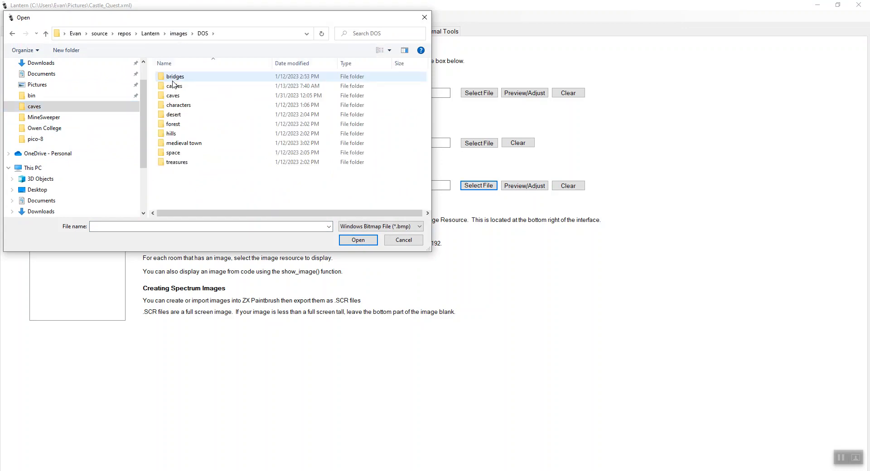
{"action": "double_click", "coordinate": [175, 88]}
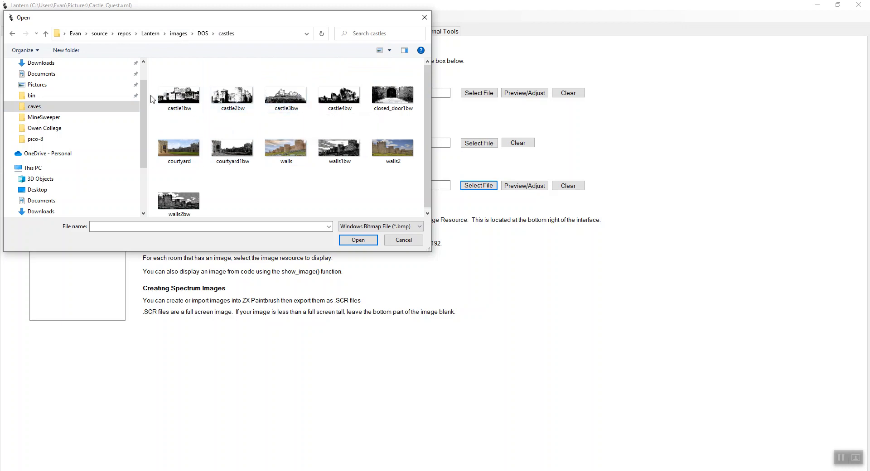
{"action": "left_click", "coordinate": [228, 98]}
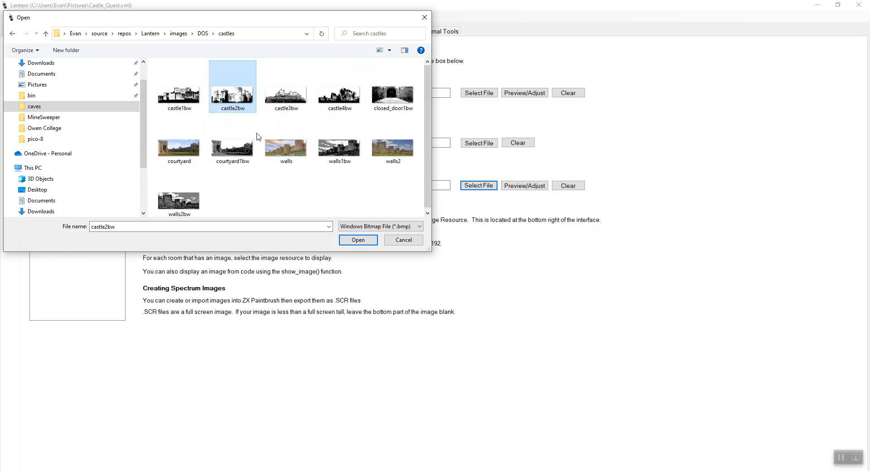
{"action": "left_click", "coordinate": [348, 243]}
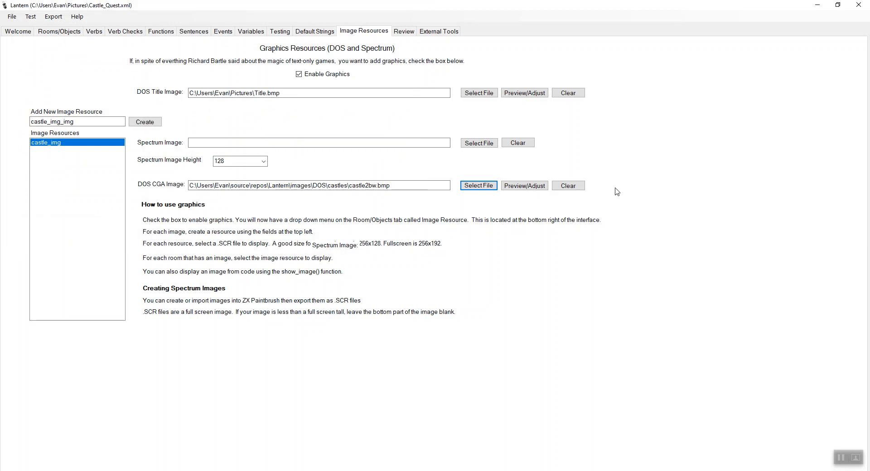
Preview the DOS CGA castle image, try different black and white thresholds, and leave without applying them.
{"action": "left_click", "coordinate": [537, 188]}
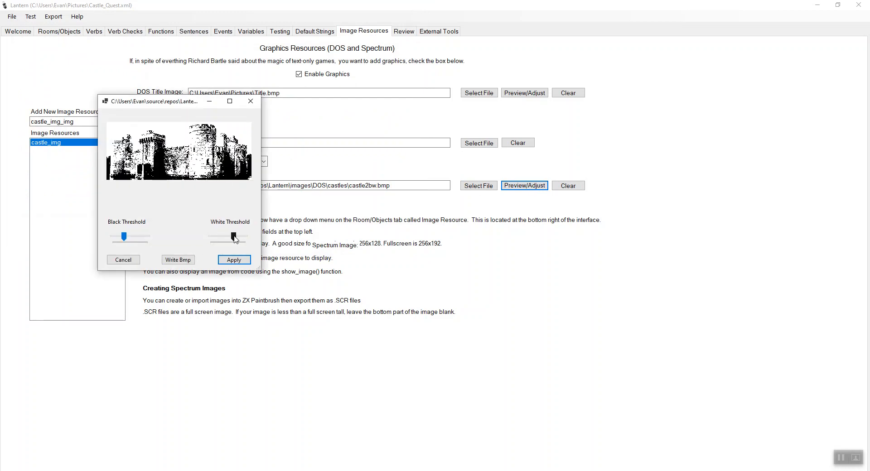
{"action": "left_click_drag", "start_coordinate": [235, 239], "coordinate": [233, 238]}
{"action": "mouse_move", "coordinate": [122, 236]}
{"action": "left_mouse_down"}
{"action": "mouse_move", "coordinate": [145, 236]}
{"action": "mouse_move", "coordinate": [119, 236]}
{"action": "left_mouse_up"}
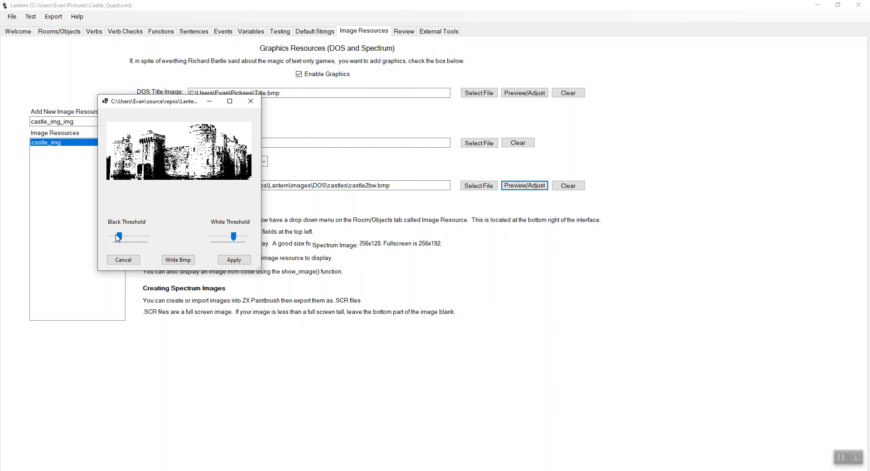
{"action": "left_click", "coordinate": [133, 238]}
{"action": "left_click", "coordinate": [123, 260]}
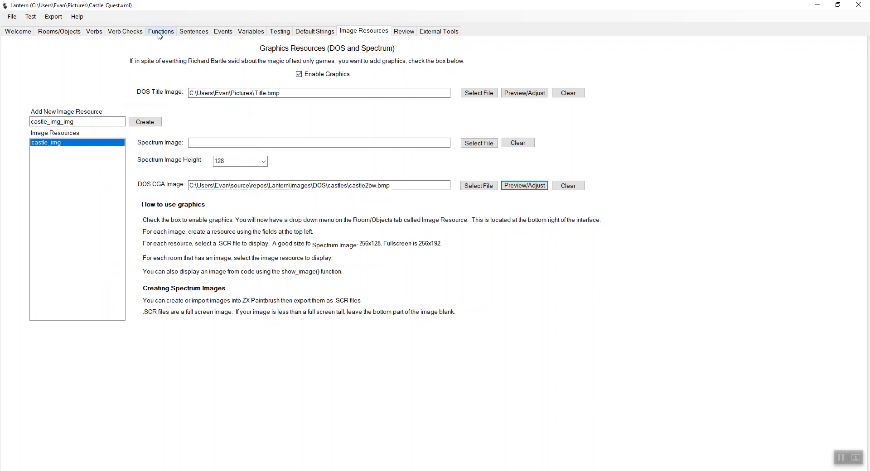
Rename room_1 to "South of Castle" and assign castle_img as its image resource.
{"action": "left_click", "coordinate": [68, 32]}
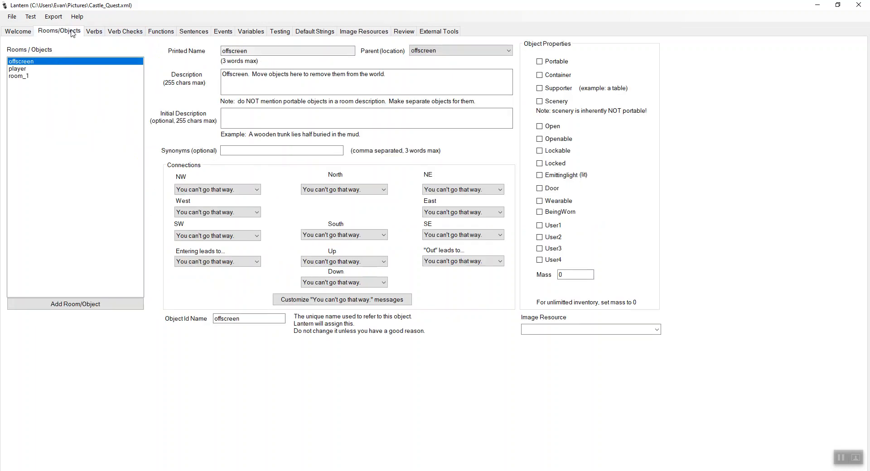
{"action": "left_click", "coordinate": [42, 76]}
{"action": "left_click_drag", "start_coordinate": [254, 51], "coordinate": [174, 54]}
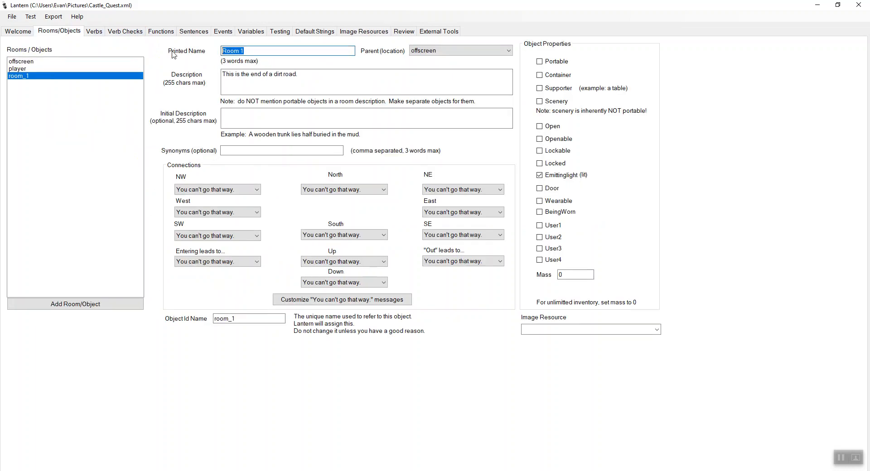
{"action": "type", "text": "South of Catstle"}
{"action": "left_click", "coordinate": [655, 330]}
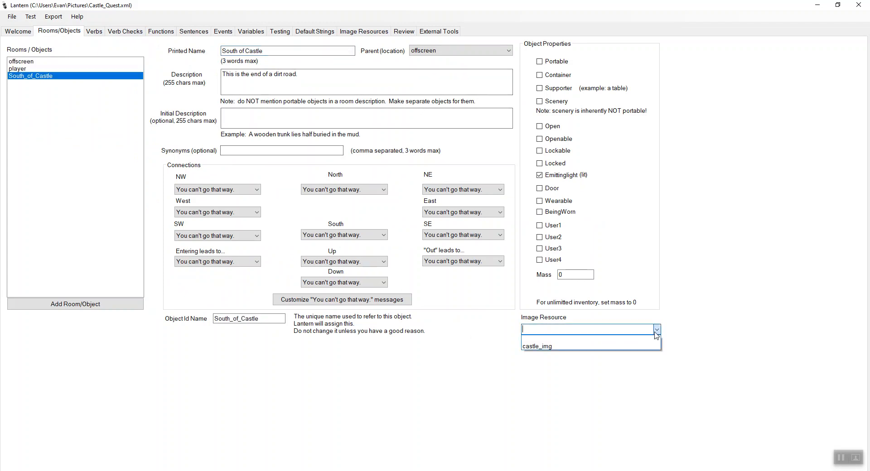
{"action": "left_click", "coordinate": [560, 347]}
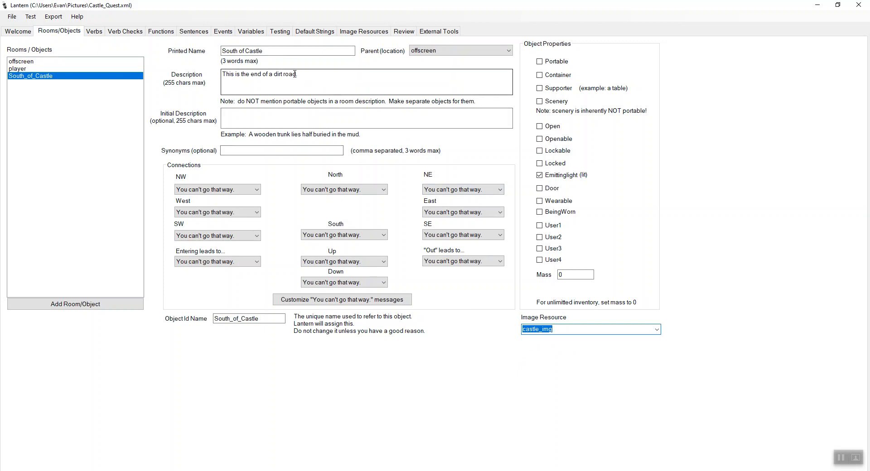
Replace the South of Castle room's description with "You are at the end of a road standing before an imposing castle.".
{"action": "left_click_drag", "start_coordinate": [298, 74], "coordinate": [236, 80]}
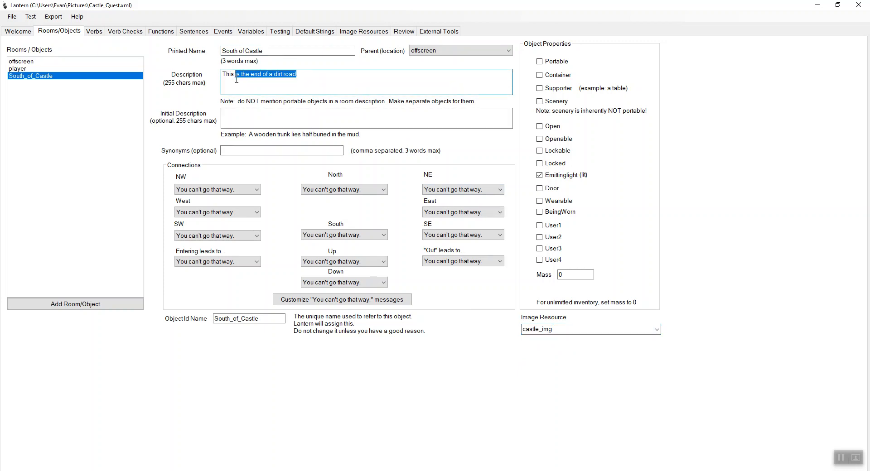
{"action": "key", "text": "BackSpace"}
{"action": "key", "text": "BackSpace"}
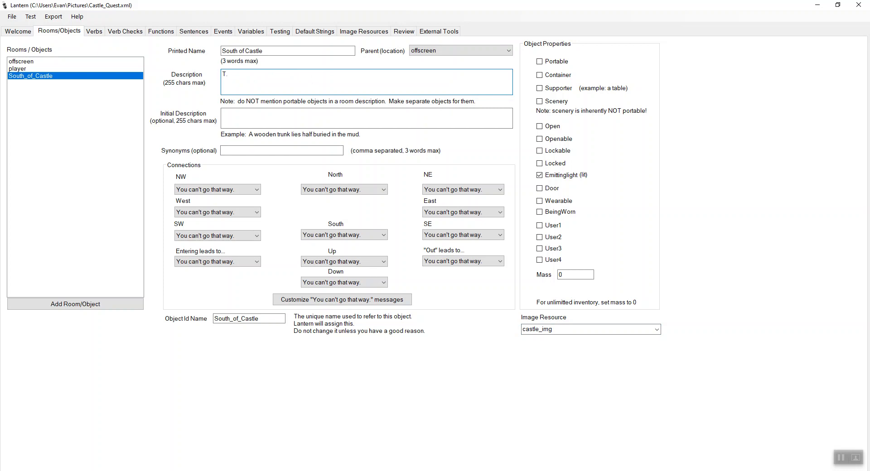
{"action": "type", "text": "You are at the end fo"}
{"action": "key", "text": "BackSpace"}
{"action": "key", "text": "BackSpace"}
{"action": "type", "text": "of a"}
{"action": "type", "text": "stadnign"}
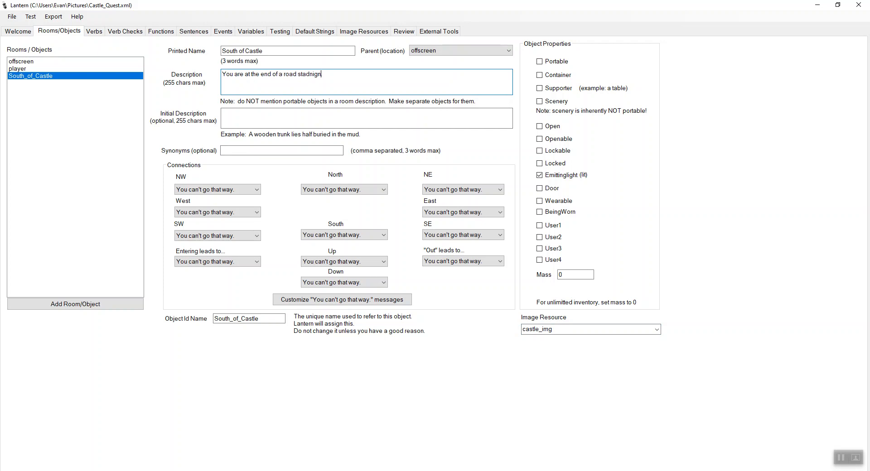
{"action": "key", "text": "BackSpace"}
{"action": "key", "text": "BackSpace"}
{"action": "key", "text": "BackSpace"}
{"action": "key", "text": "BackSpace"}
{"action": "key", "text": "BackSpace"}
{"action": "key", "text": "BackSpace"}
{"action": "type", "text": "anding before an imposing castle."}
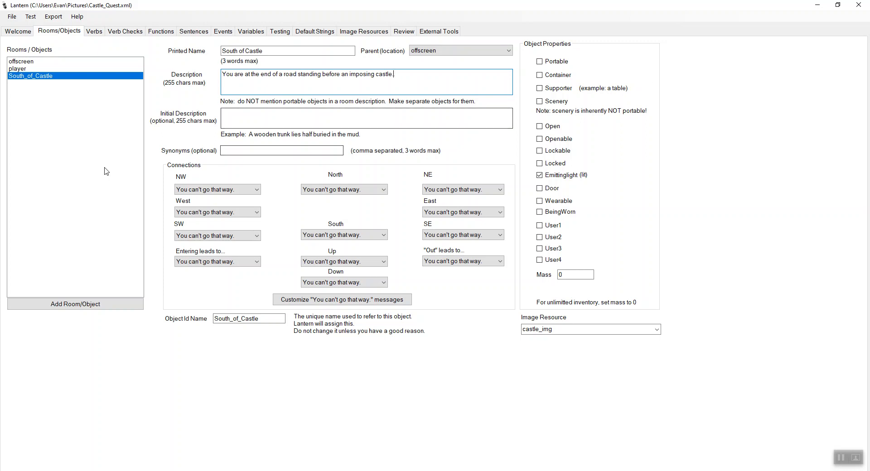
Save the project and export it for DOS.
{"action": "left_click", "coordinate": [12, 19]}
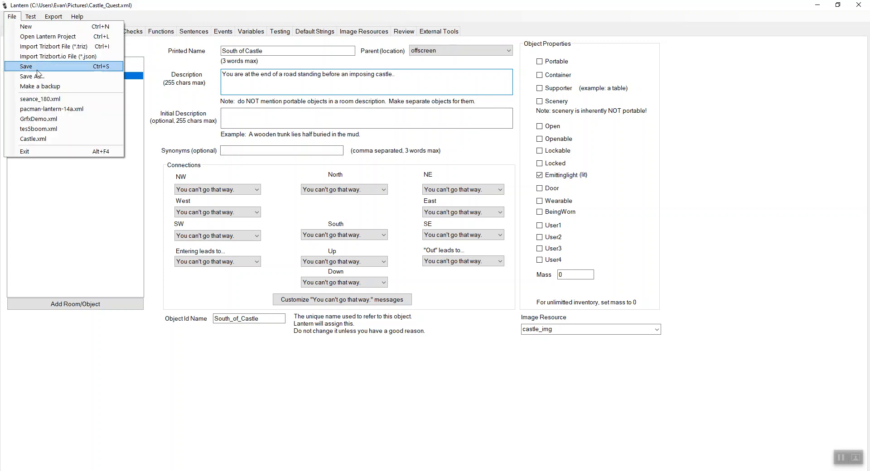
{"action": "left_click", "coordinate": [37, 69]}
{"action": "left_click", "coordinate": [58, 17]}
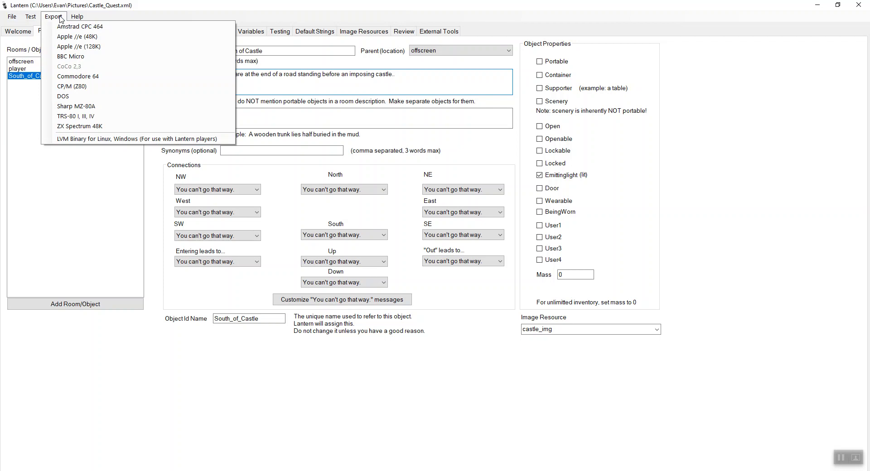
{"action": "left_click", "coordinate": [77, 97]}
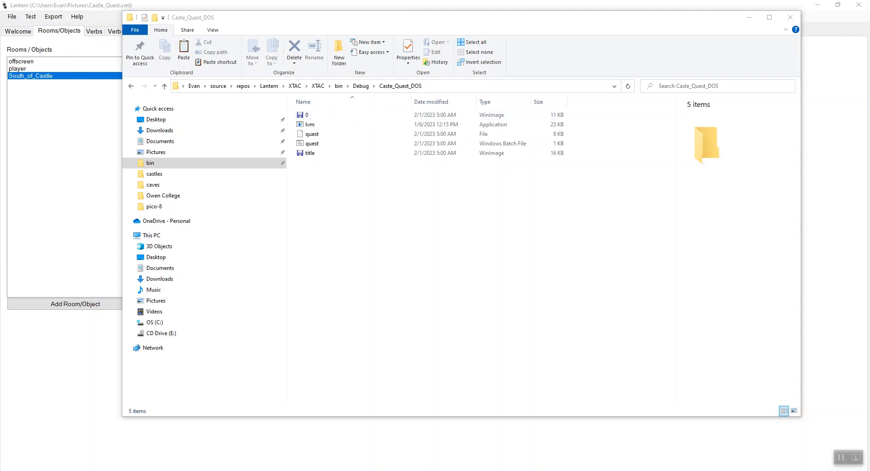
Switch to DOSBox, quit the running game and list the directory of drive W:.
{"action": "left_click", "coordinate": [474, 459]}
{"action": "type", "text": "quit"}
{"action": "key", "text": "Return"}
{"action": "type", "text": "dir"}
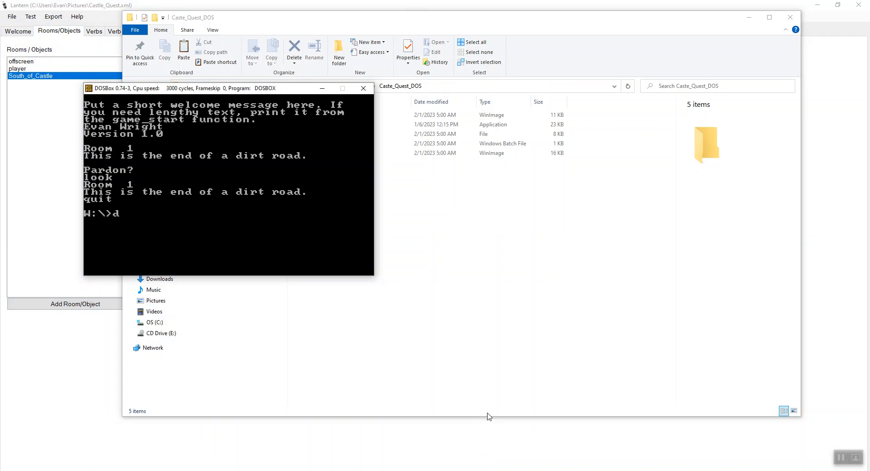
{"action": "key", "text": "Return"}
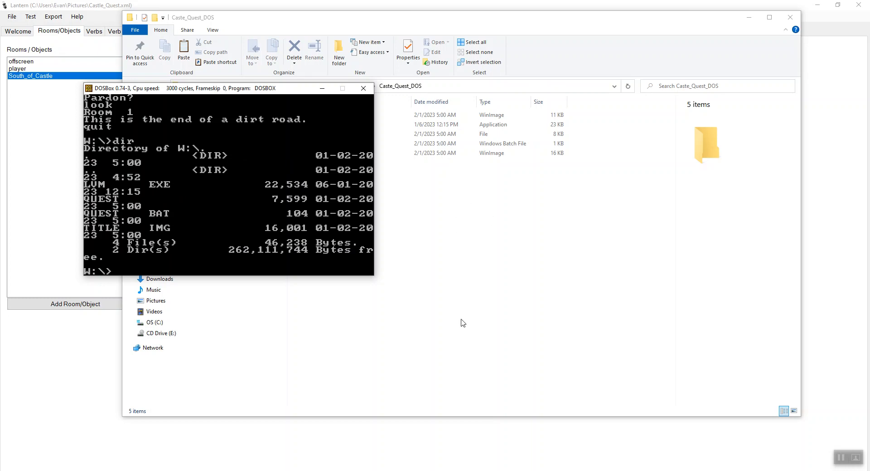
Close DOSBox and launch DOSBox 0.74-3 again.
{"action": "left_click", "coordinate": [364, 90]}
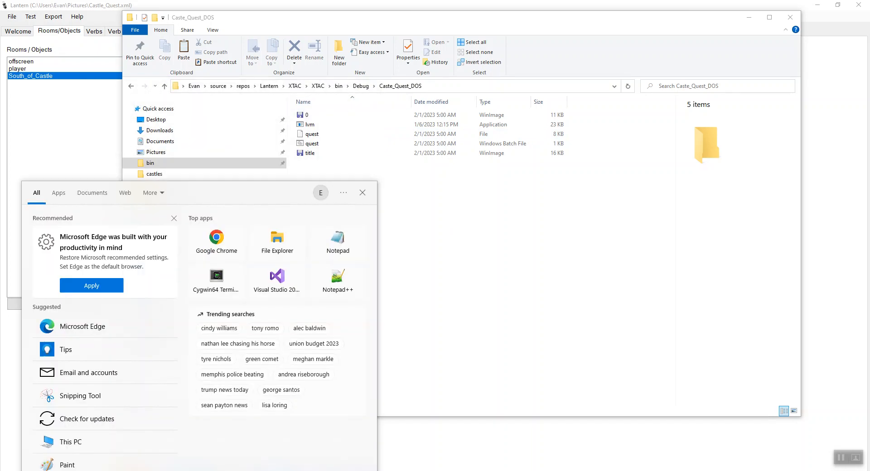
{"action": "type", "text": "dos"}
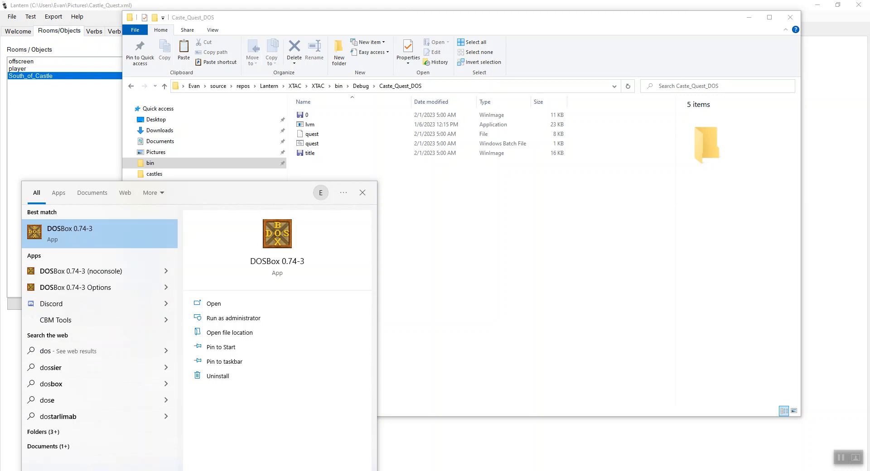
{"action": "key", "text": "Return"}
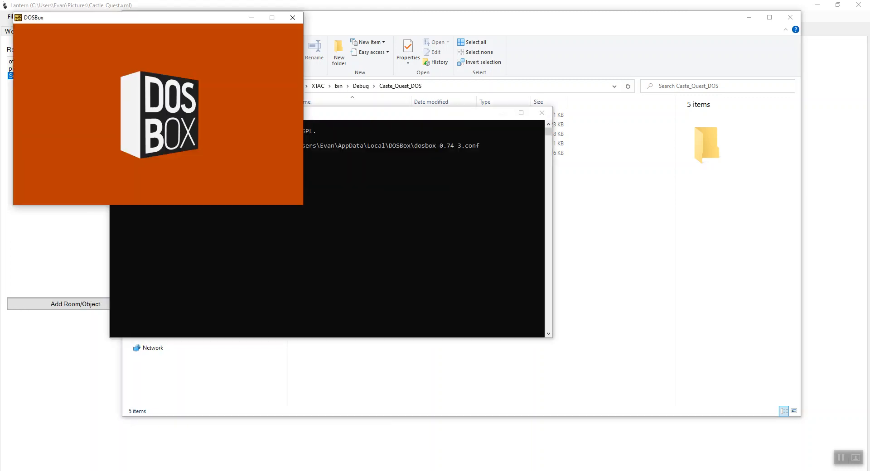
Change to drive W: in the restarted DOSBox and list its directory.
{"action": "type", "text": "w:"}
{"action": "key", "text": "Return"}
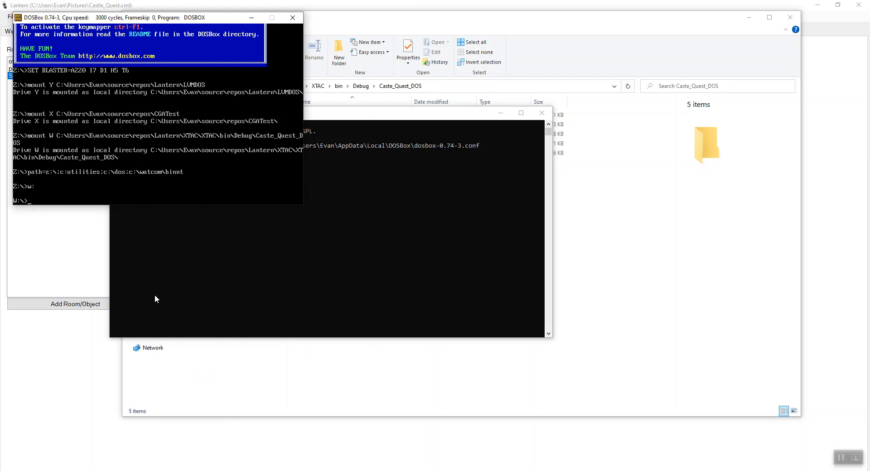
{"action": "type", "text": "dir"}
{"action": "key", "text": "Return"}
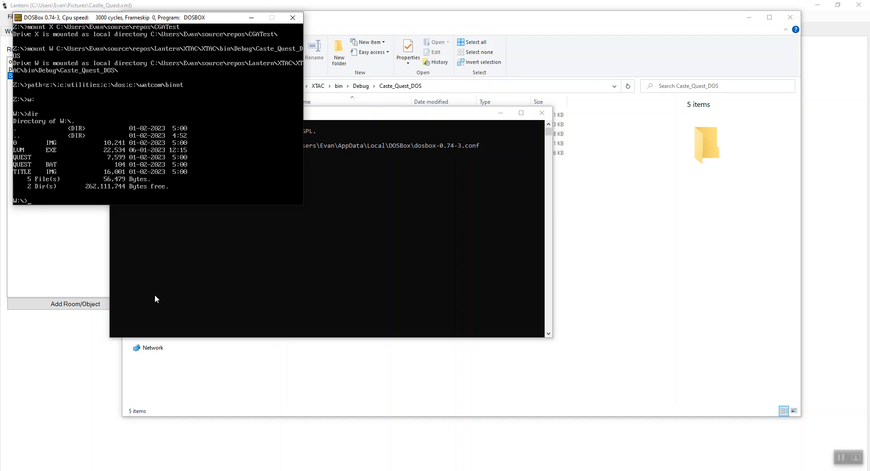
Start the re-exported game with "lvm quest" and continue past the title image.
{"action": "type", "text": "lvm quest"}
{"action": "key", "text": "Return"}
{"action": "key", "text": "Return"}
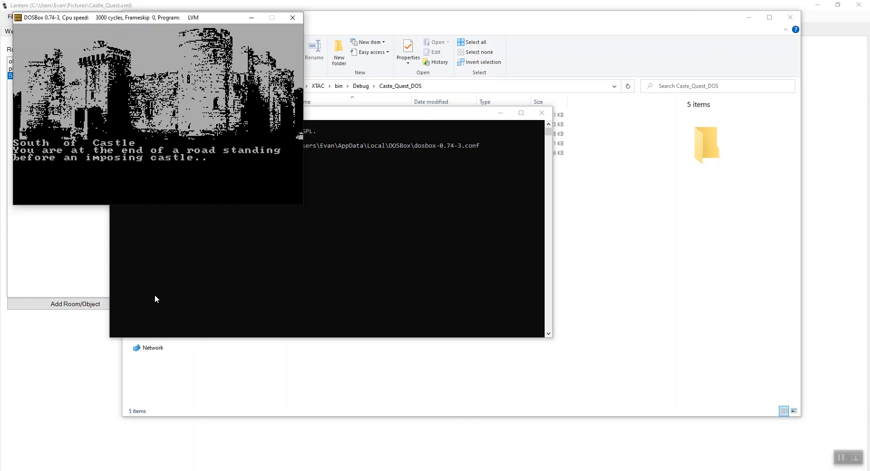
Test the commands "look", "s", "e" and "wi" in the game.
{"action": "type", "text": "look"}
{"action": "key", "text": "Return"}
{"action": "type", "text": "s"}
{"action": "key", "text": "Return"}
{"action": "type", "text": "e"}
{"action": "key", "text": "Return"}
{"action": "type", "text": "wi"}
{"action": "key", "text": "Return"}
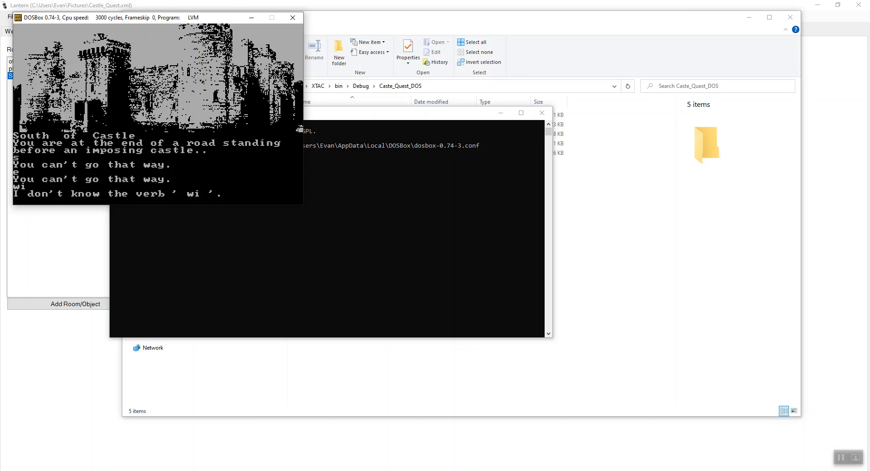
Switch back to Lantern and check the image resource choices for the South of Castle room.
{"action": "left_click", "coordinate": [407, 470]}
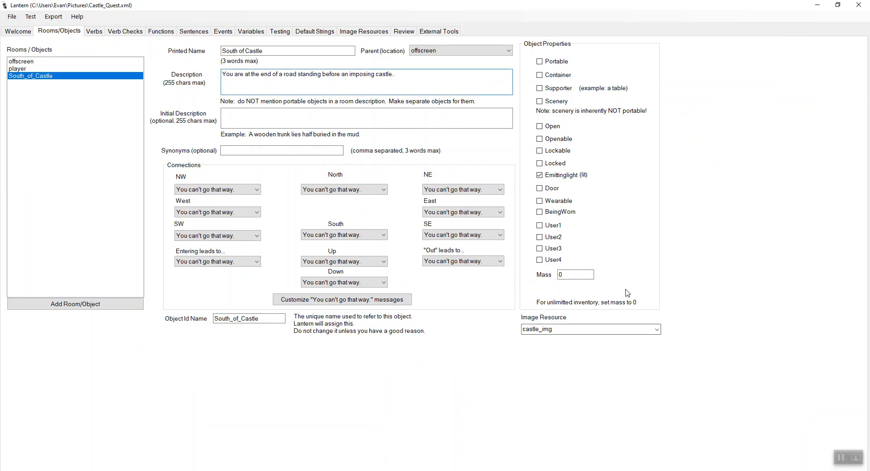
{"action": "left_click", "coordinate": [657, 329]}
{"action": "left_click", "coordinate": [657, 330]}
Switch to Notepad++ and compare the mount W line in dosbox-0.74-3.conf with the Caste_Quest_DOS folder in File Explorer.
{"action": "mouse_move", "coordinate": [430, 470]}
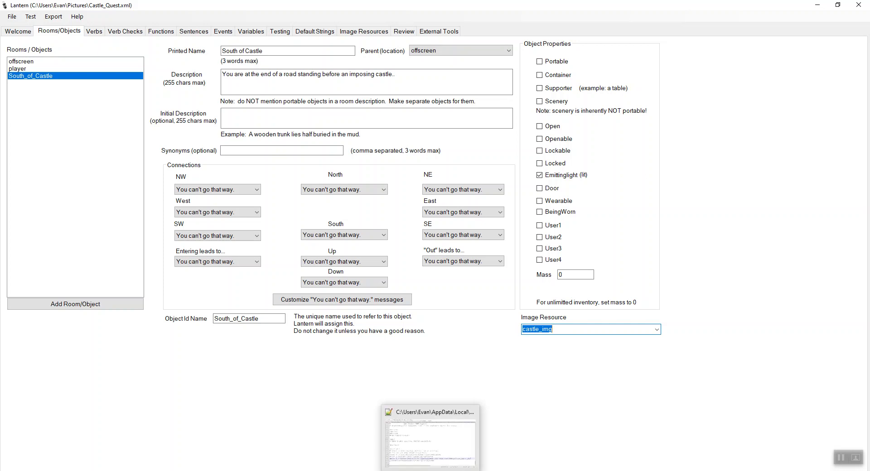
{"action": "left_click", "coordinate": [438, 461]}
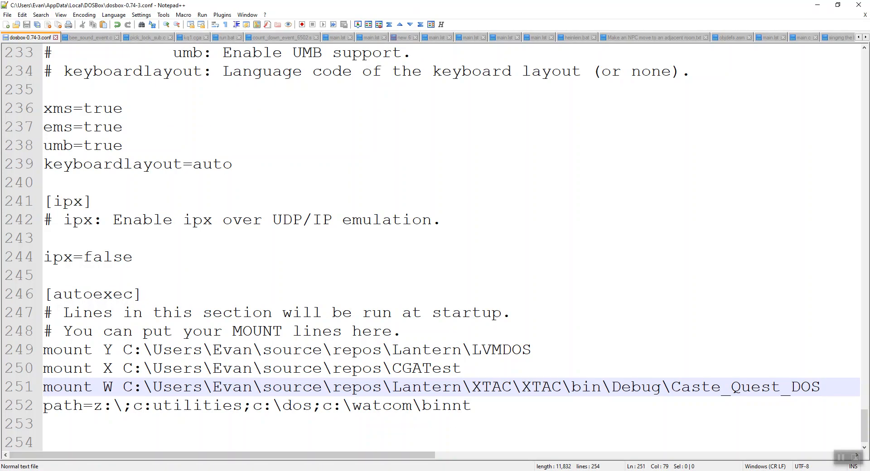
{"action": "left_click", "coordinate": [403, 470]}
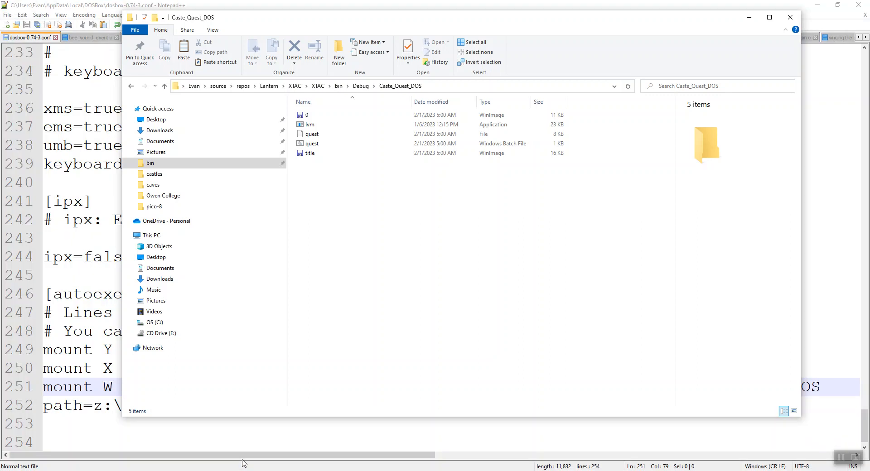
{"action": "left_click_drag", "start_coordinate": [343, 20], "coordinate": [381, 78]}
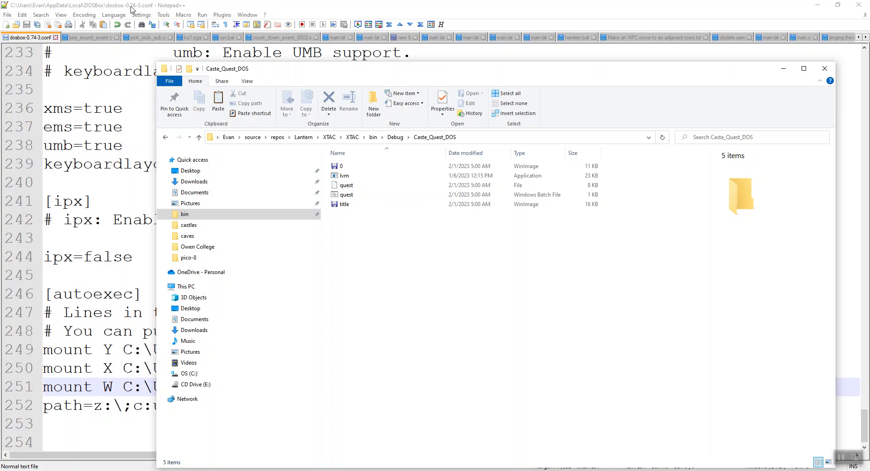
{"action": "left_click_drag", "start_coordinate": [276, 73], "coordinate": [289, 439]}
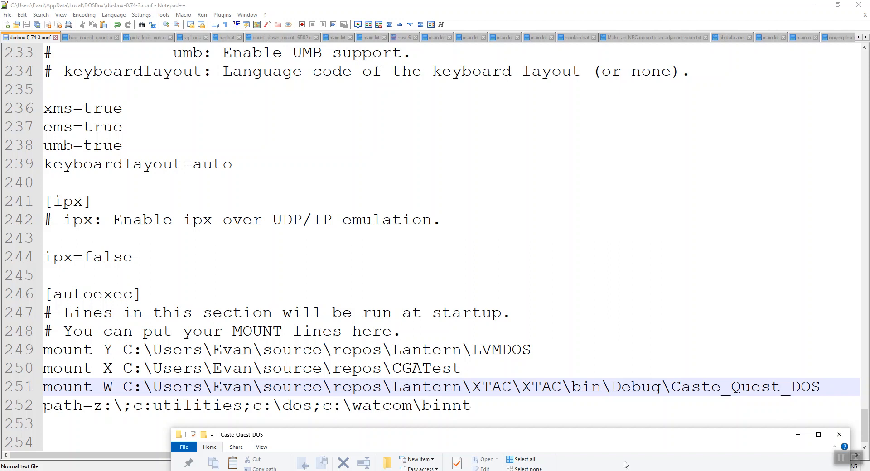
{"action": "left_click_drag", "start_coordinate": [585, 437], "coordinate": [549, 85]}
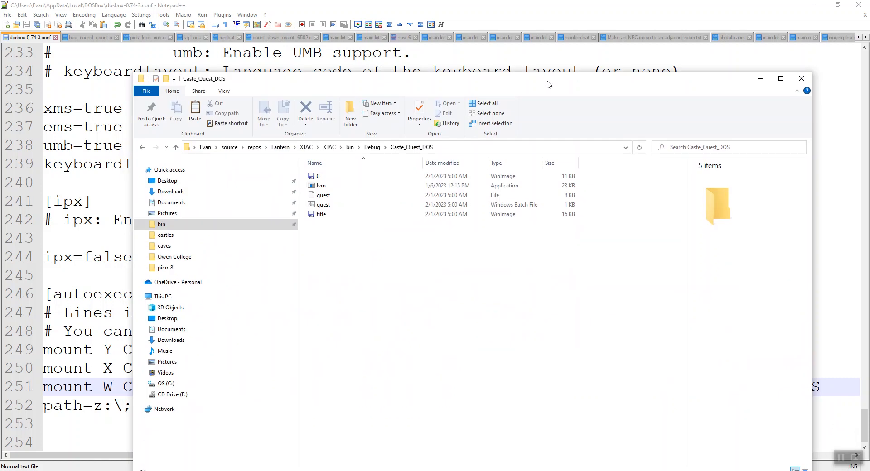